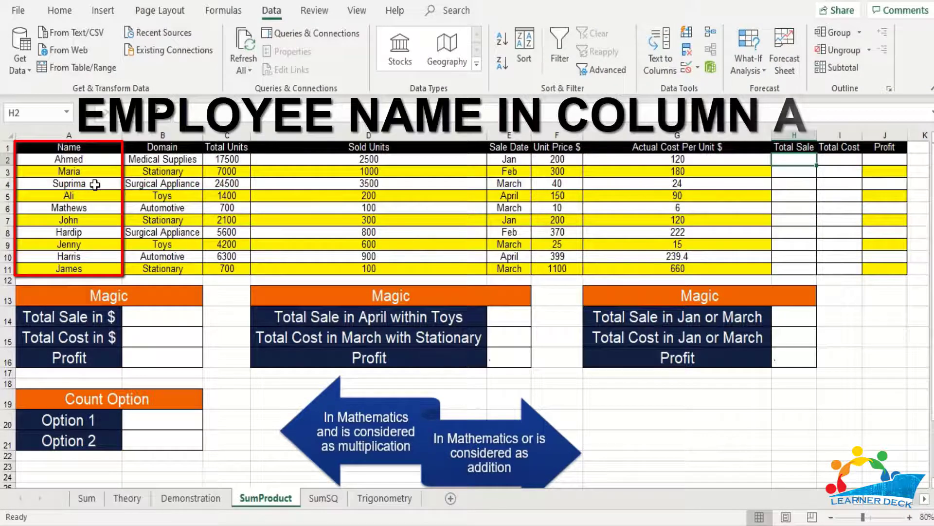
pyautogui.click(167, 150)
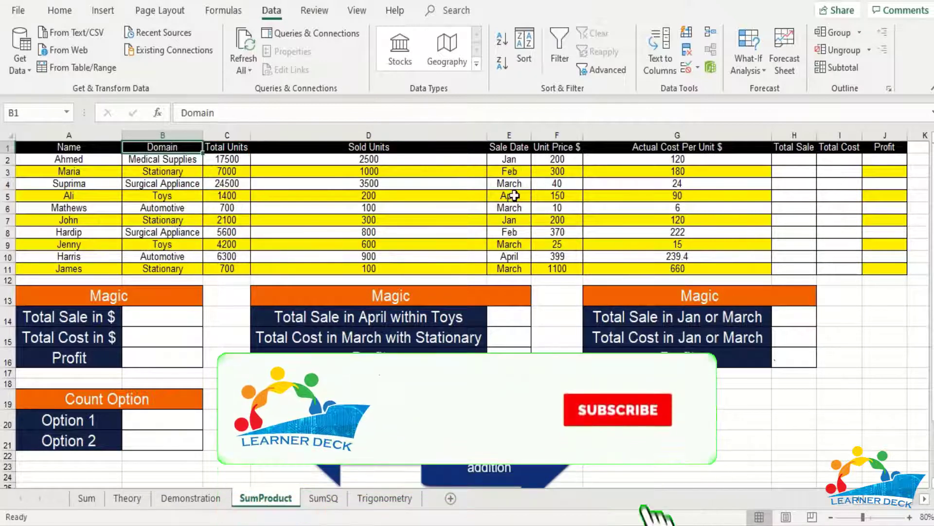
pyautogui.click(519, 172)
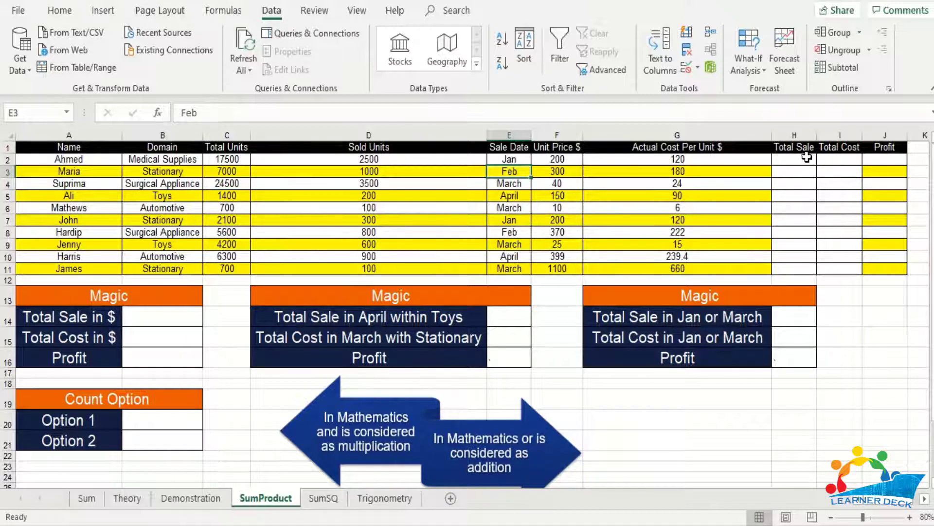
# - Enter the formula =D2*F2 in H2 to calculate Total Sale from the sold units and unit price
pyautogui.click(805, 158)
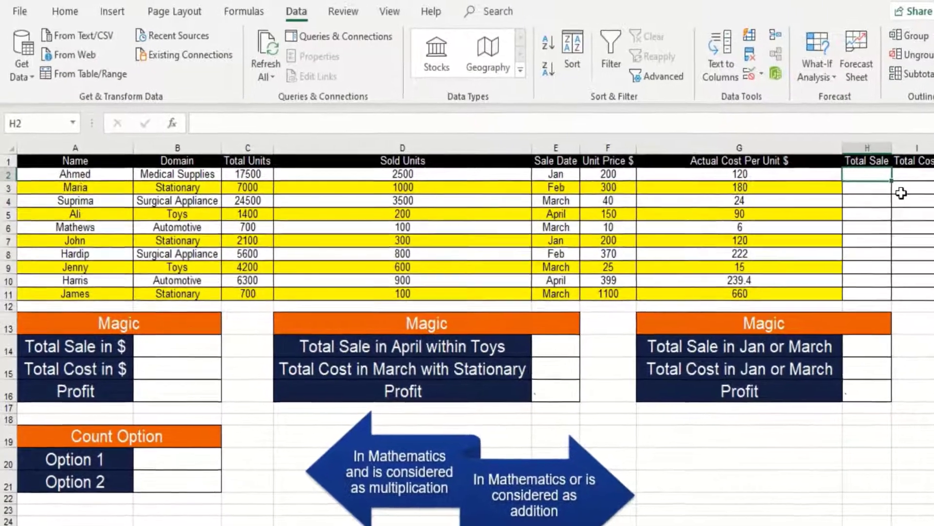
pyautogui.write('=')
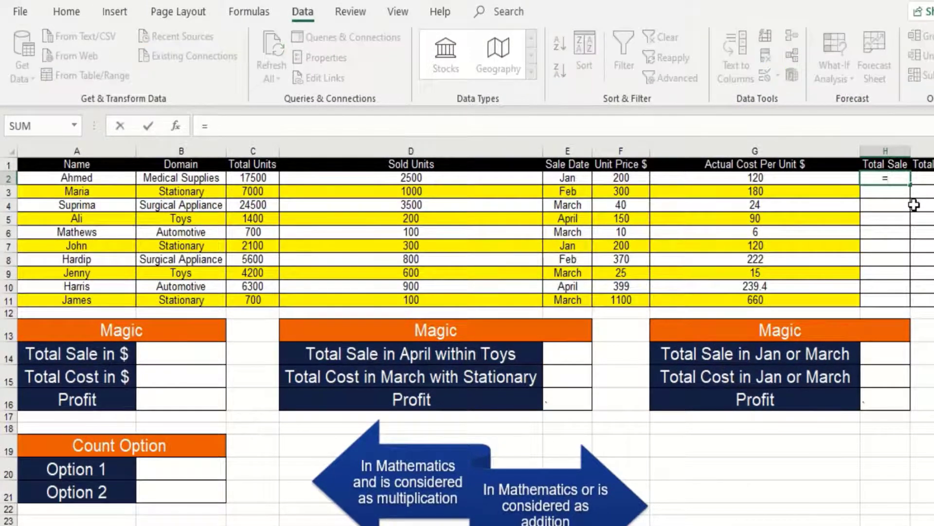
pyautogui.click(432, 178)
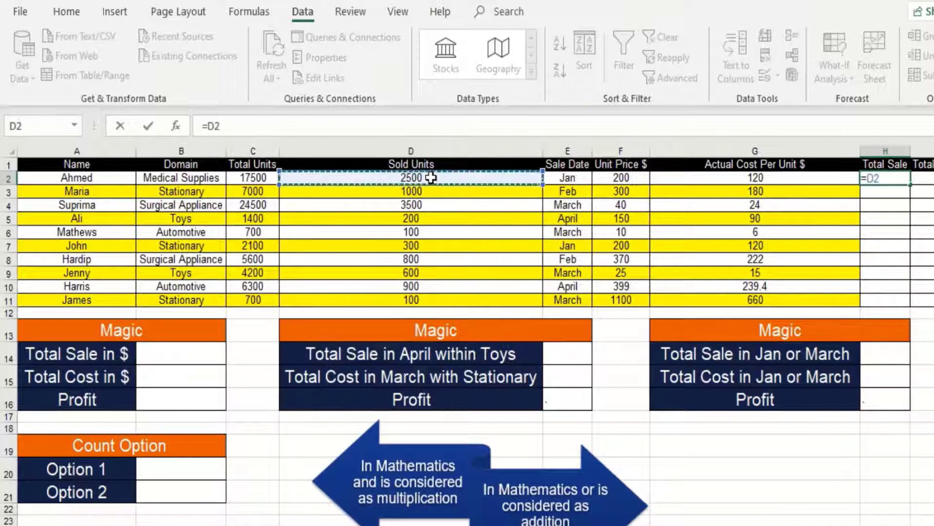
pyautogui.write('*')
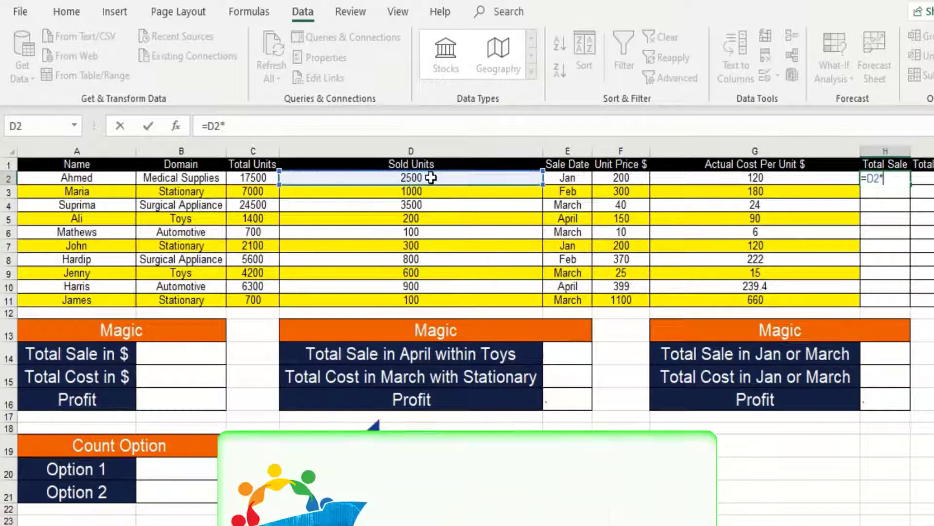
pyautogui.click(608, 177)
pyautogui.press('Return')
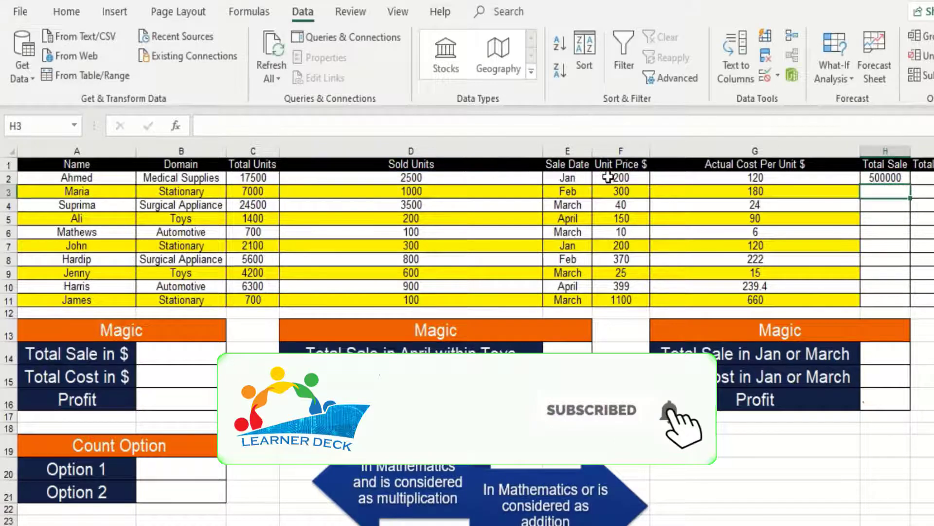
# - Fill the Total Sale formula from H2 down through H11
pyautogui.click(898, 176)
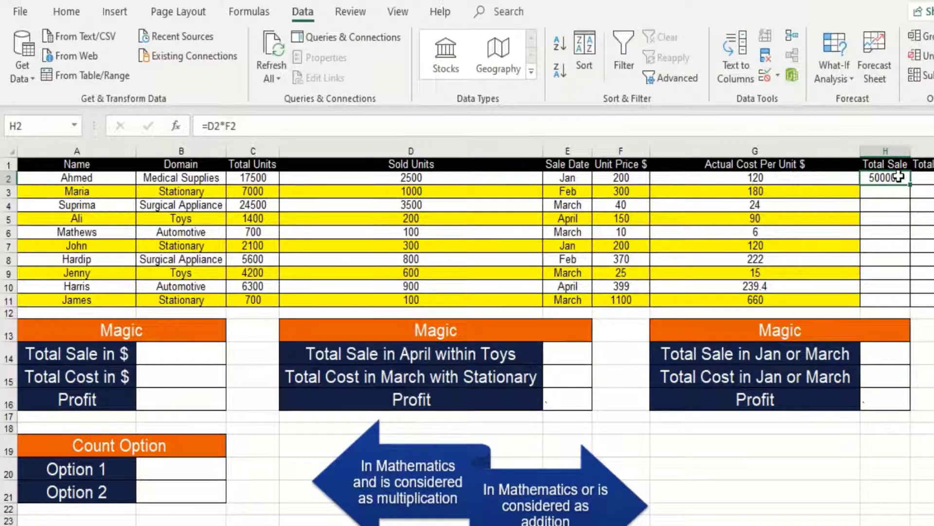
pyautogui.hotkey('ctrl', 'c')
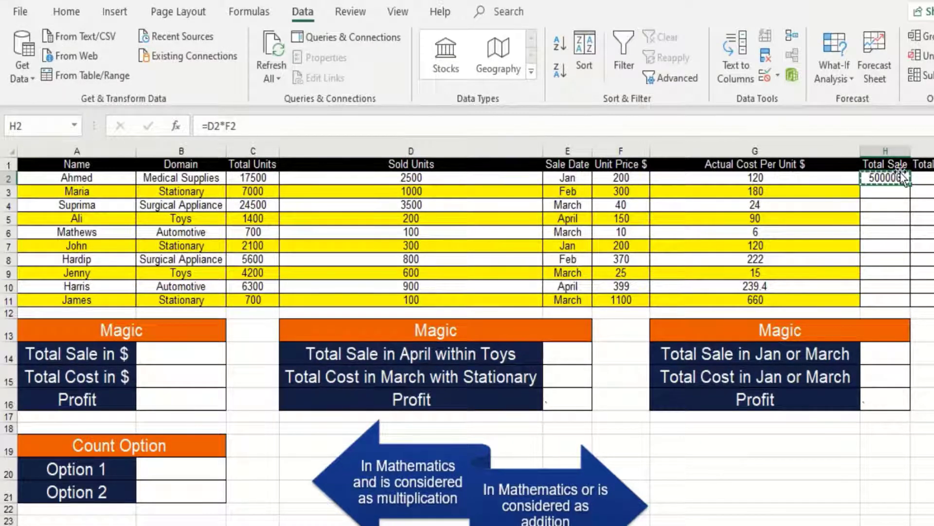
pyautogui.moveTo(909, 181); pyautogui.dragTo(911, 306)
# - Enter the formula =D2*G2 in I2 to calculate Total Cost from the sold units and actual cost per unit
pyautogui.click(922, 177)
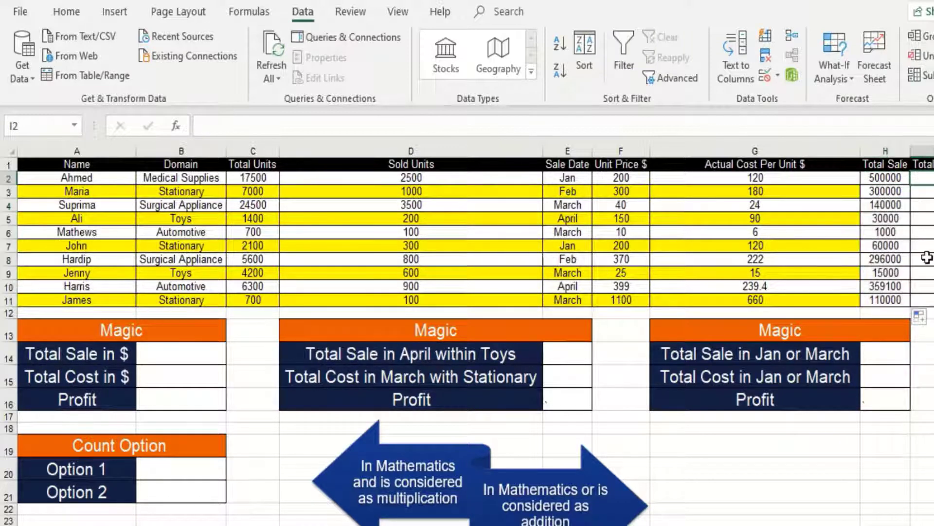
pyautogui.write('=')
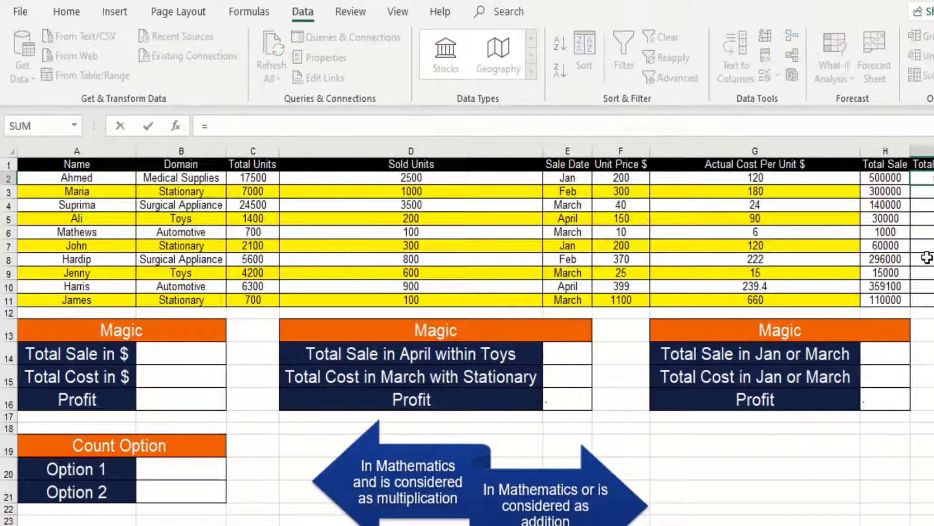
pyautogui.click(454, 175)
pyautogui.write('*')
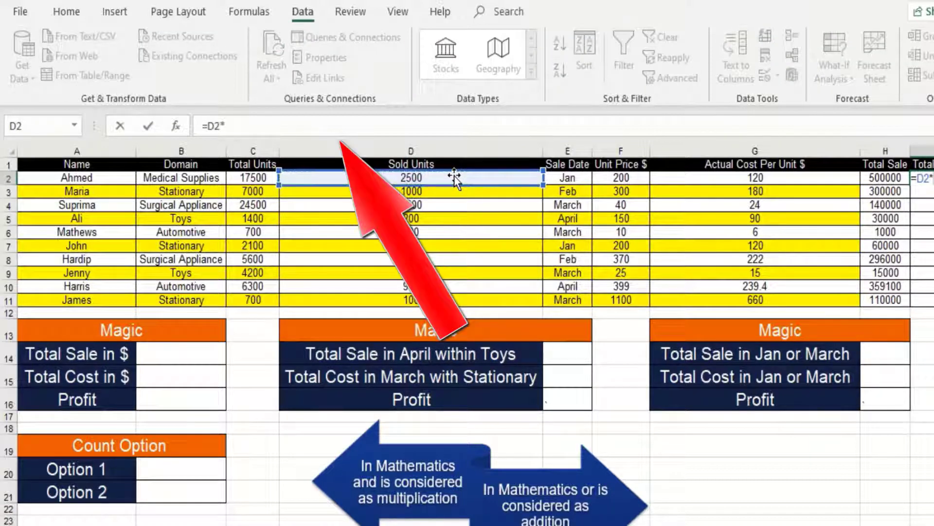
pyautogui.click(729, 178)
pyautogui.press('Return')
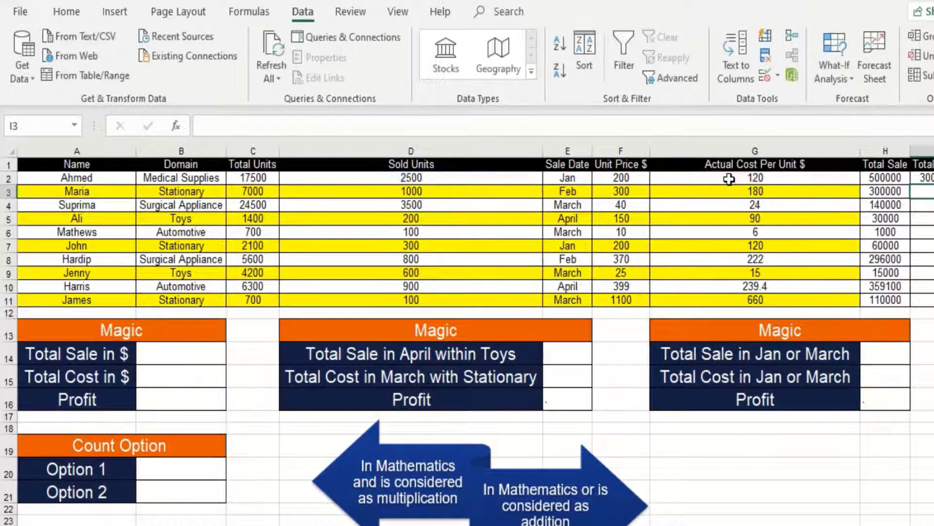
# - Copy the Total Cost formula from I2 into I3:I11 using Paste Special with the Formulas option, and check the copied formulas
pyautogui.press('Up')
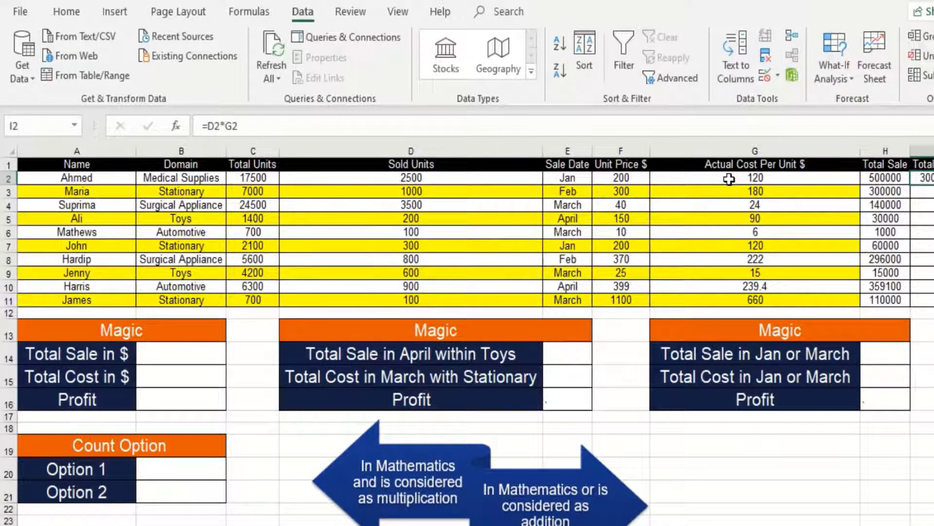
pyautogui.hotkey('ctrl', 'c')
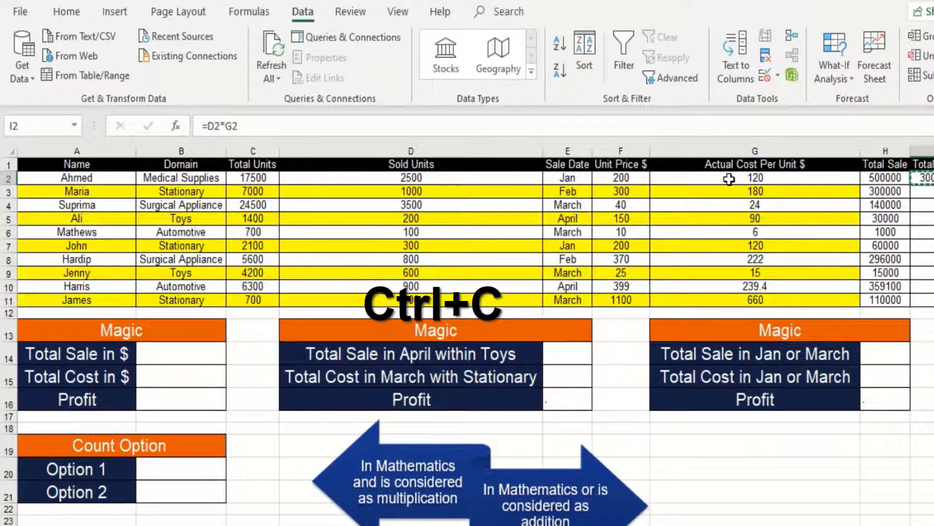
pyautogui.hotkey('alt', 'e')
pyautogui.press('s')
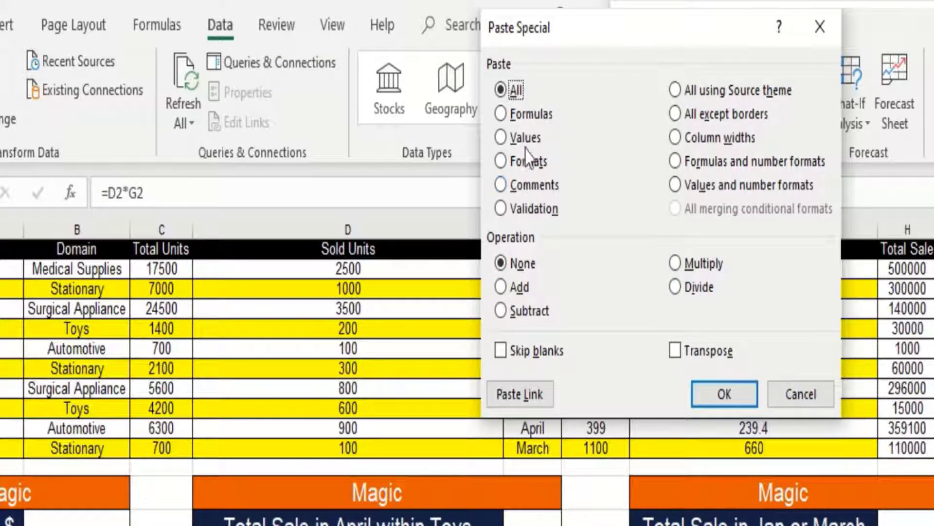
pyautogui.click(525, 117)
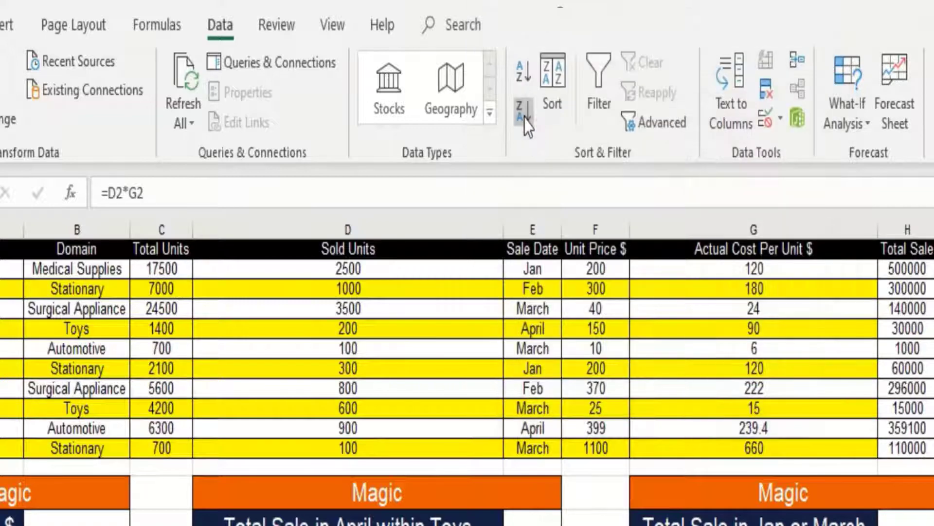
pyautogui.press('Return')
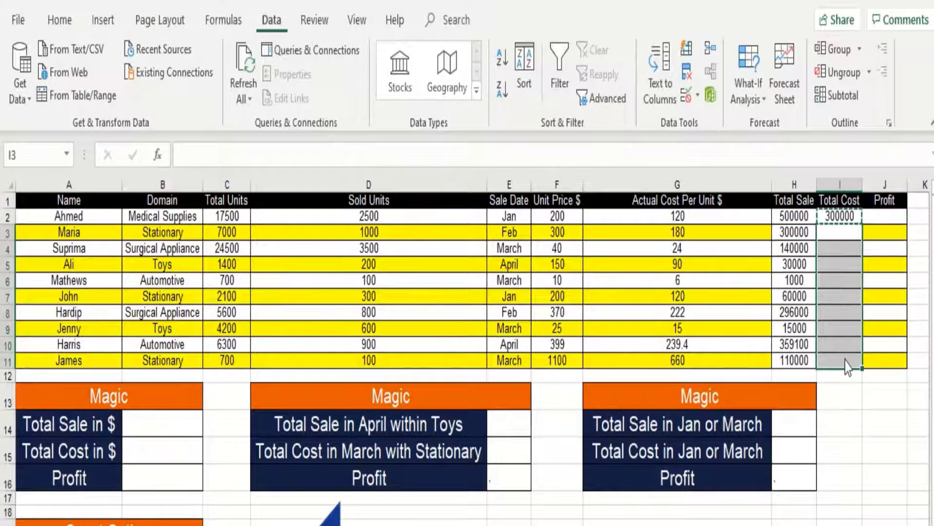
pyautogui.hotkey('ctrl', 'alt', 'v')
pyautogui.click(508, 92)
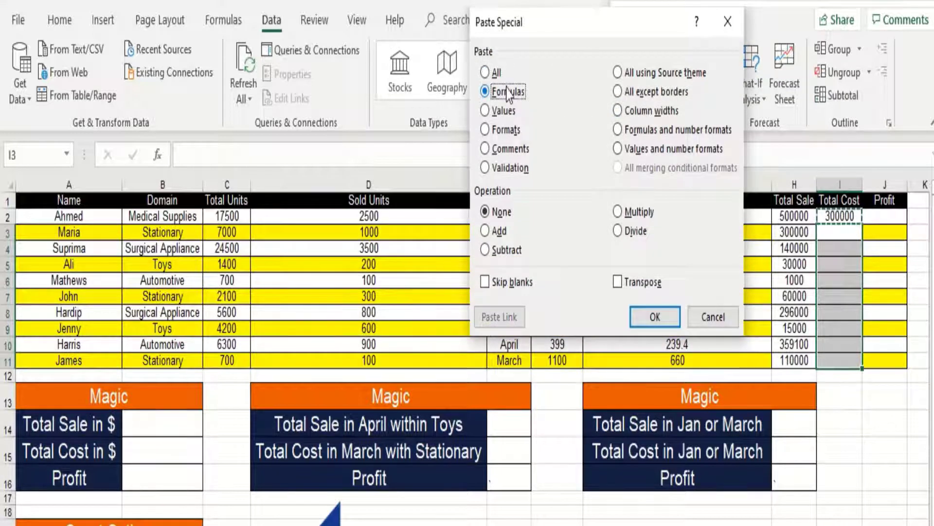
pyautogui.press('Return')
pyautogui.click(839, 230)
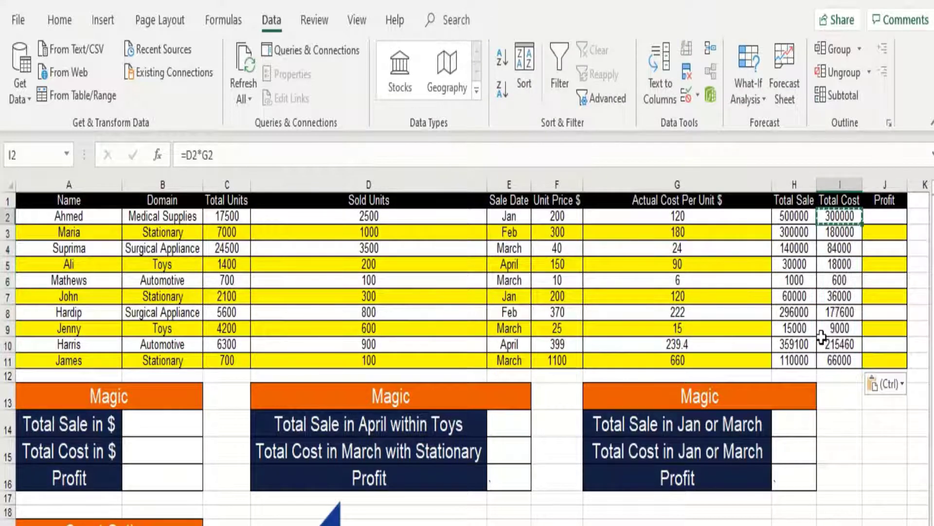
pyautogui.click(839, 263)
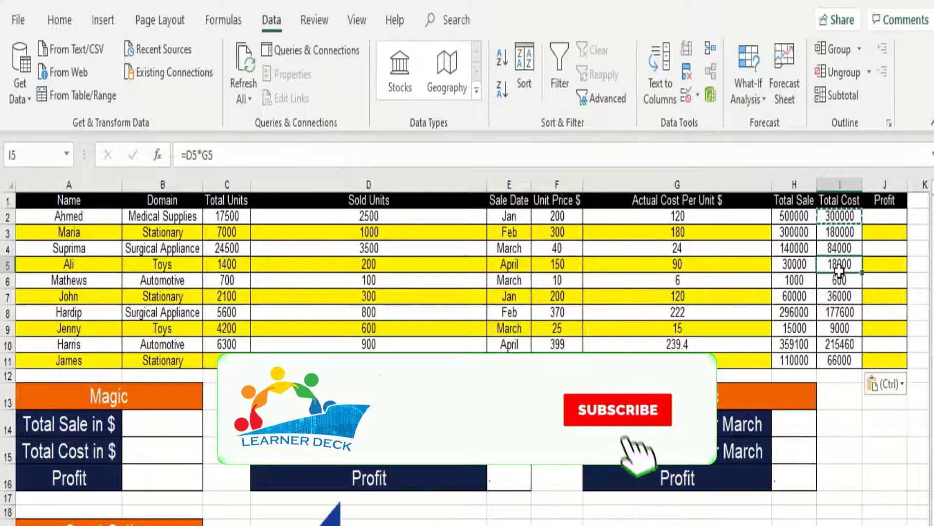
# - Enter the formula =H2-I2 in J2 to calculate Profit as total sale minus total cost
pyautogui.click(891, 216)
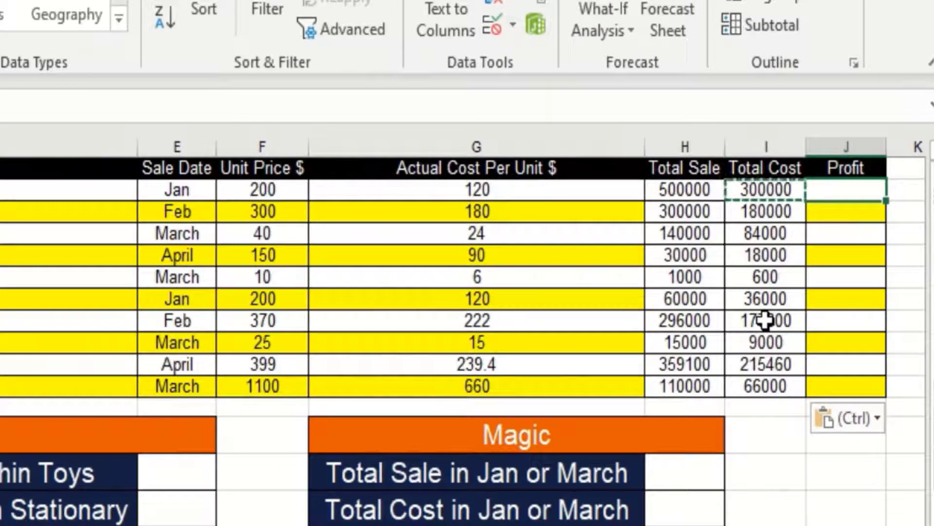
pyautogui.write('=')
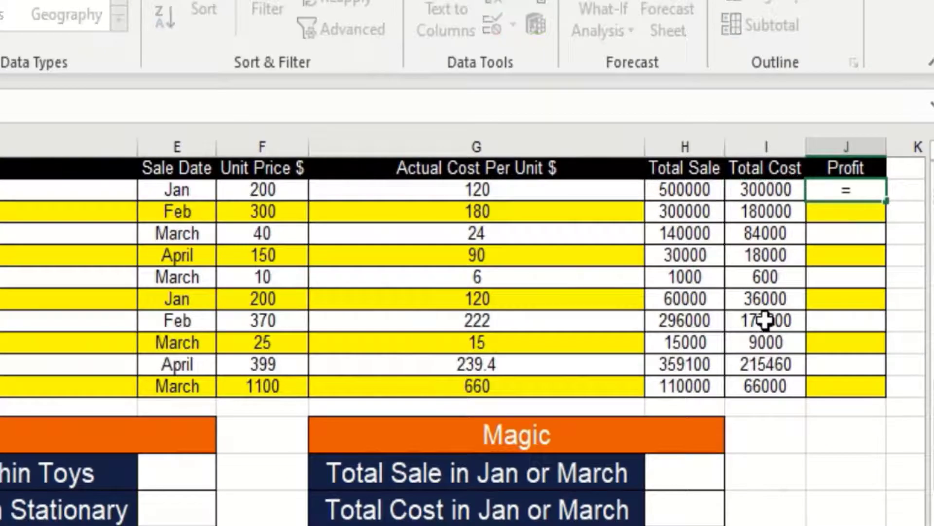
pyautogui.click(711, 197)
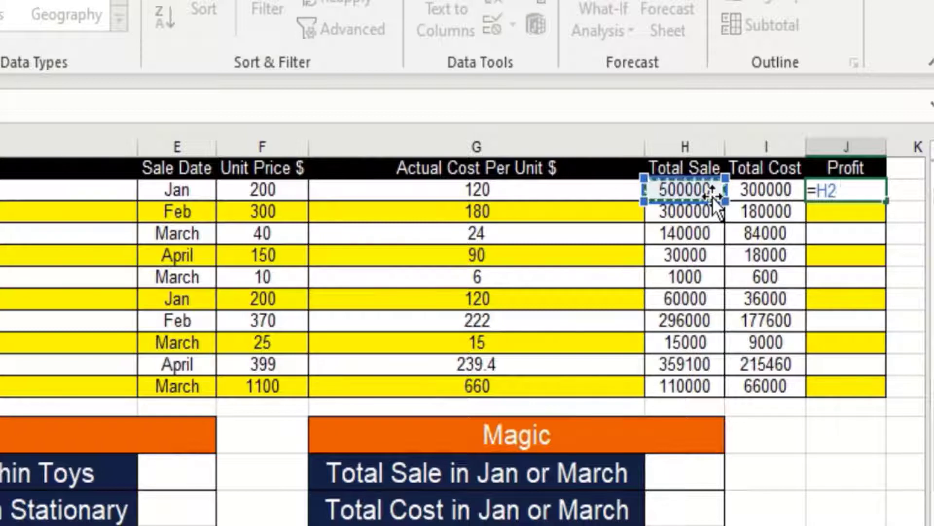
pyautogui.write('-')
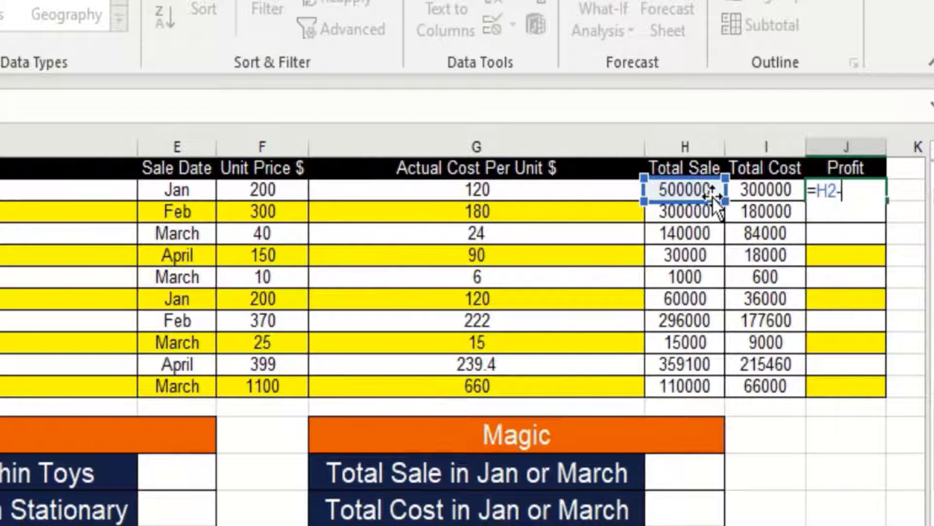
pyautogui.click(761, 187)
pyautogui.press('Return')
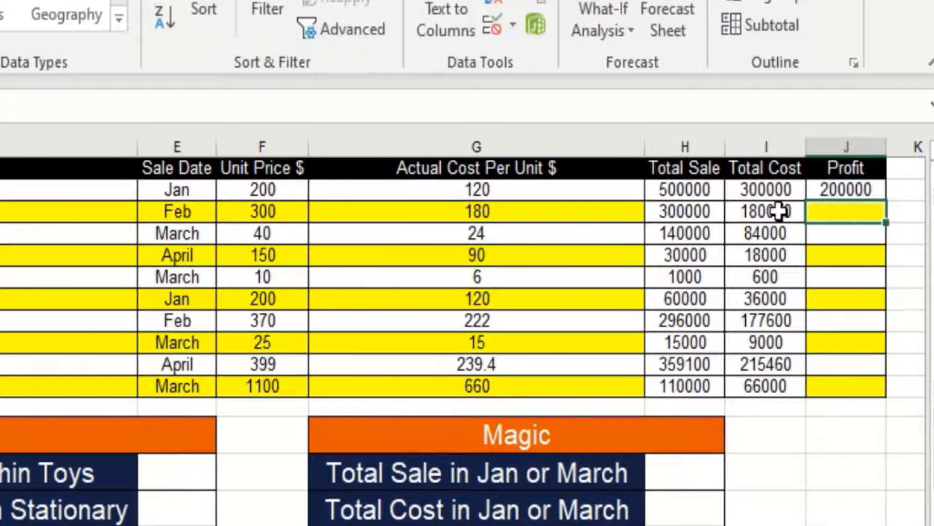
# - Fill the Profit formula from J2 down to J11 and select the range J2:J11
pyautogui.click(863, 190)
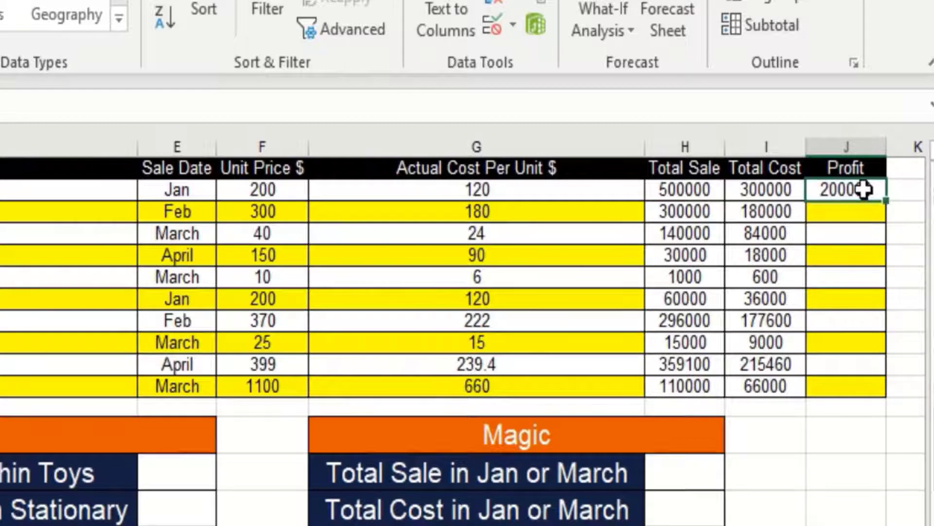
pyautogui.doubleClick(886, 201)
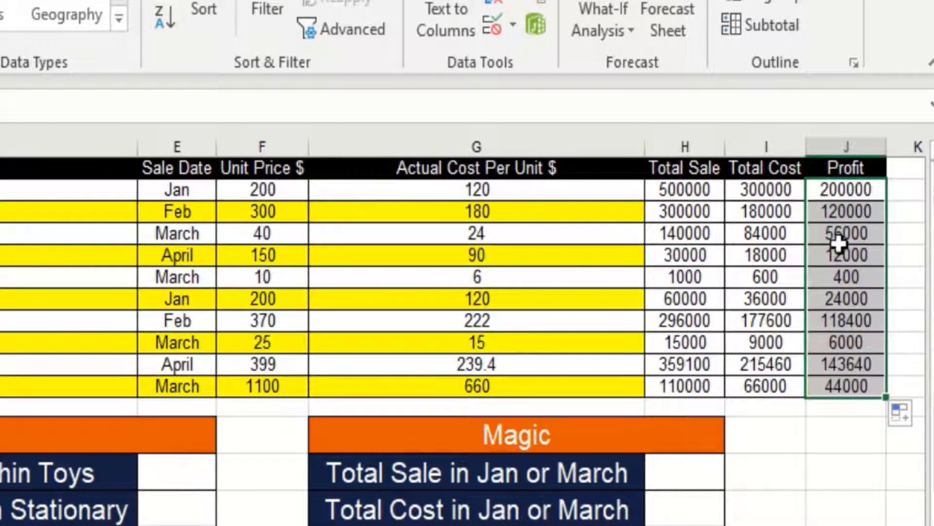
pyautogui.click(845, 192)
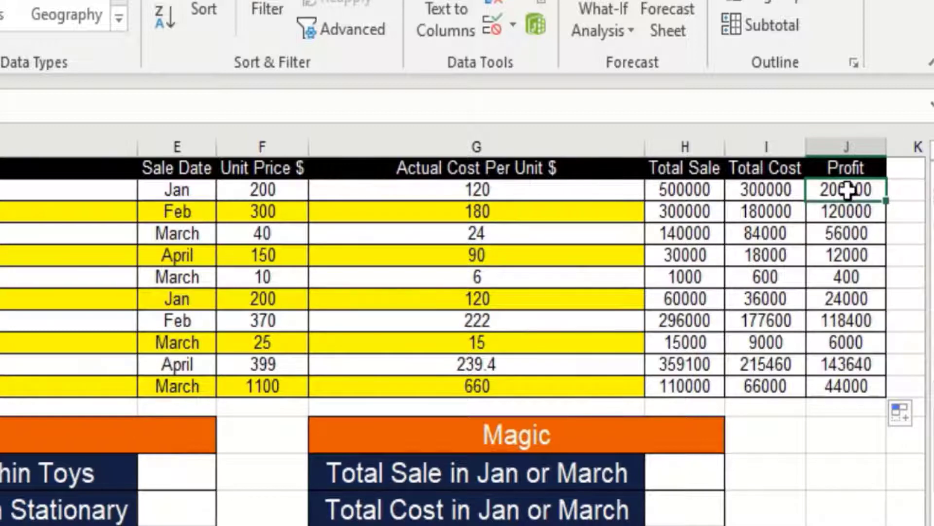
pyautogui.moveTo(848, 190); pyautogui.dragTo(856, 388)
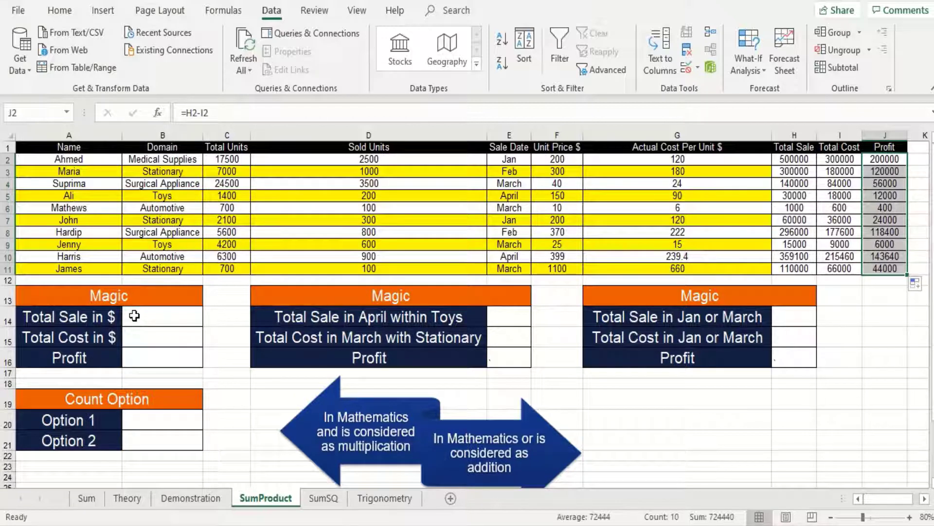
# - Enter =SUMPRODUCT(D2:D11*F2:F11) in B14 for the overall Total Sale, and check it against the Total Sale column
pyautogui.click(189, 317)
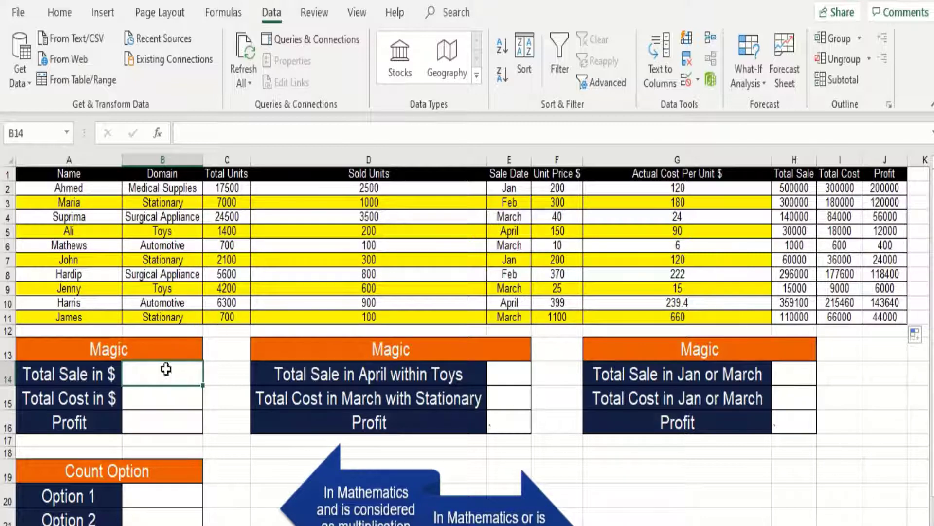
pyautogui.write('=')
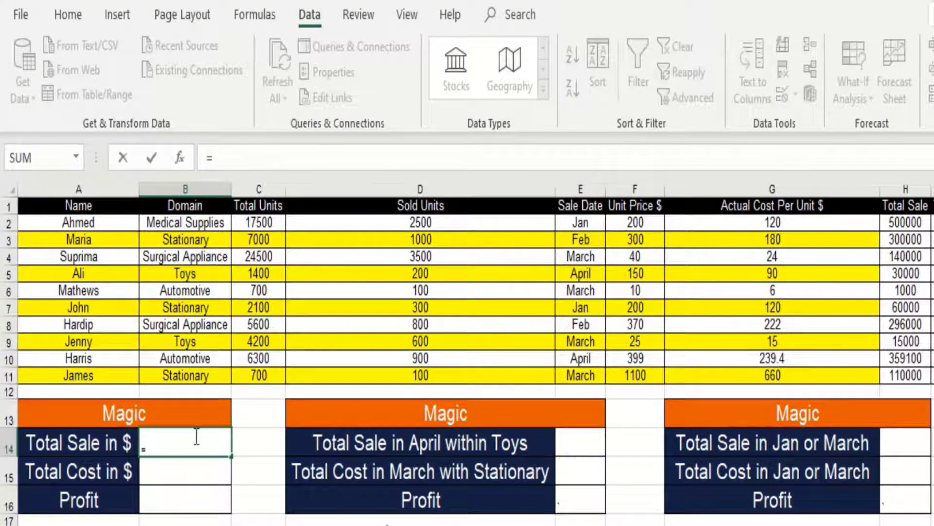
pyautogui.write('sumprod')
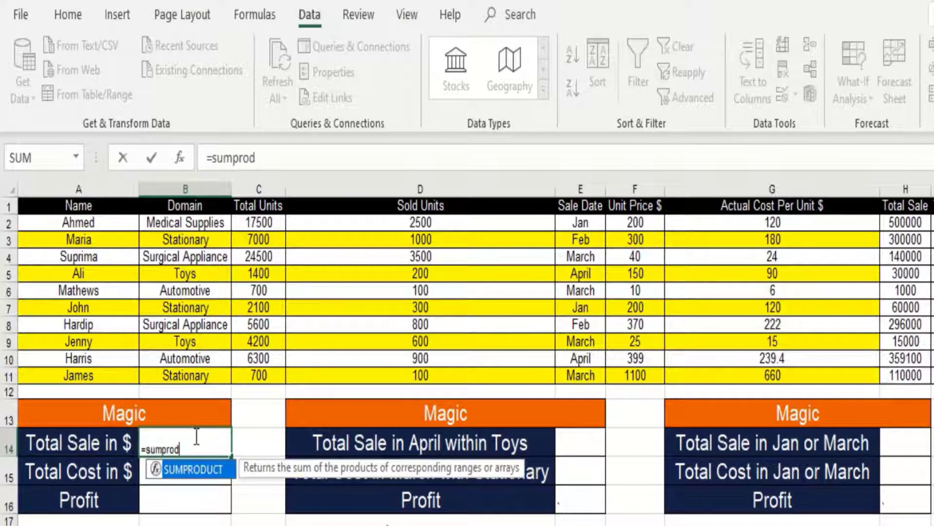
pyautogui.press('Tab')
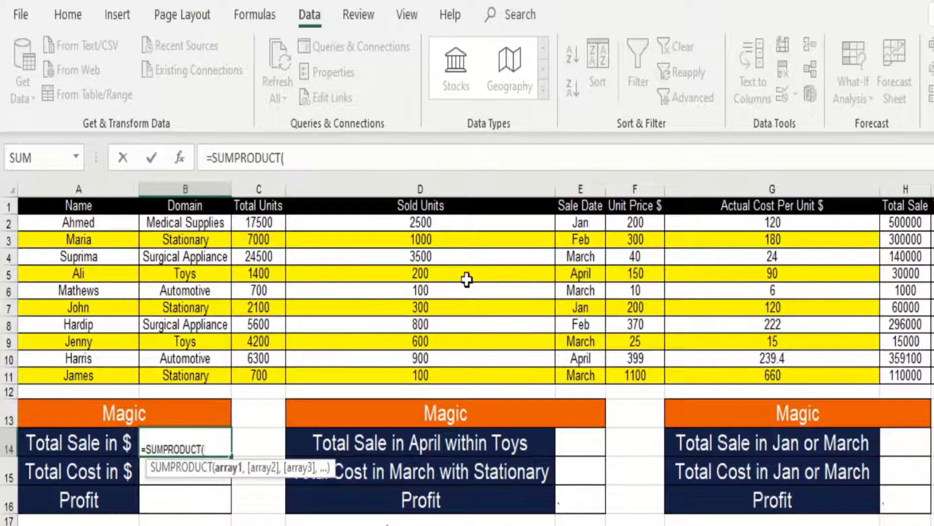
pyautogui.moveTo(453, 228); pyautogui.dragTo(456, 382)
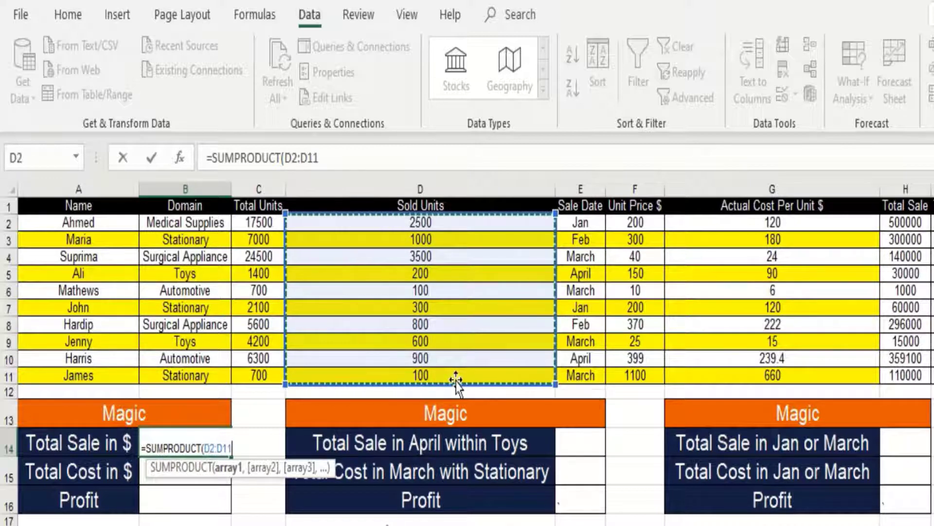
pyautogui.write('*')
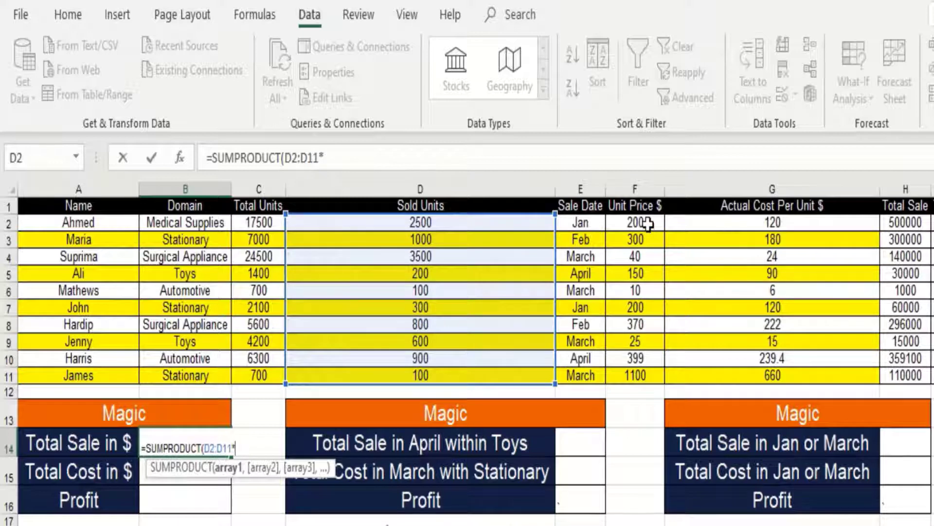
pyautogui.moveTo(640, 222); pyautogui.dragTo(650, 378)
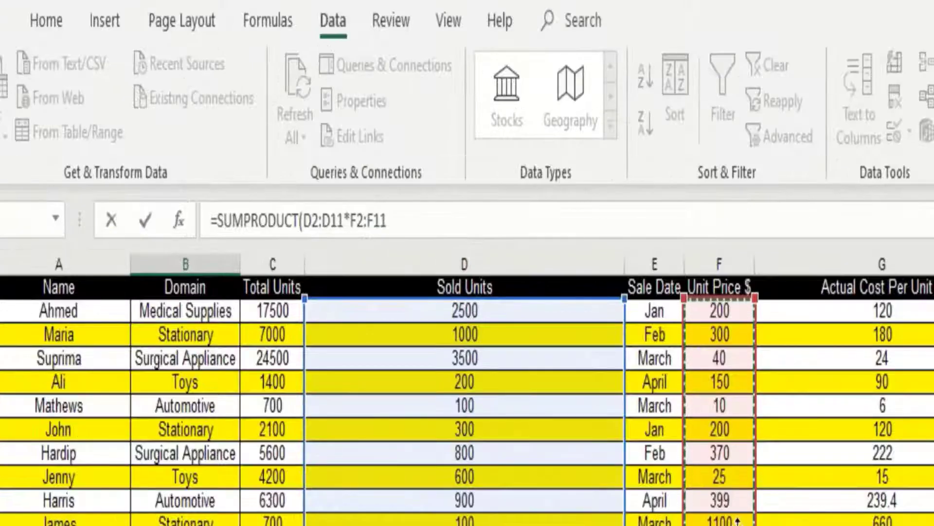
pyautogui.write(')')
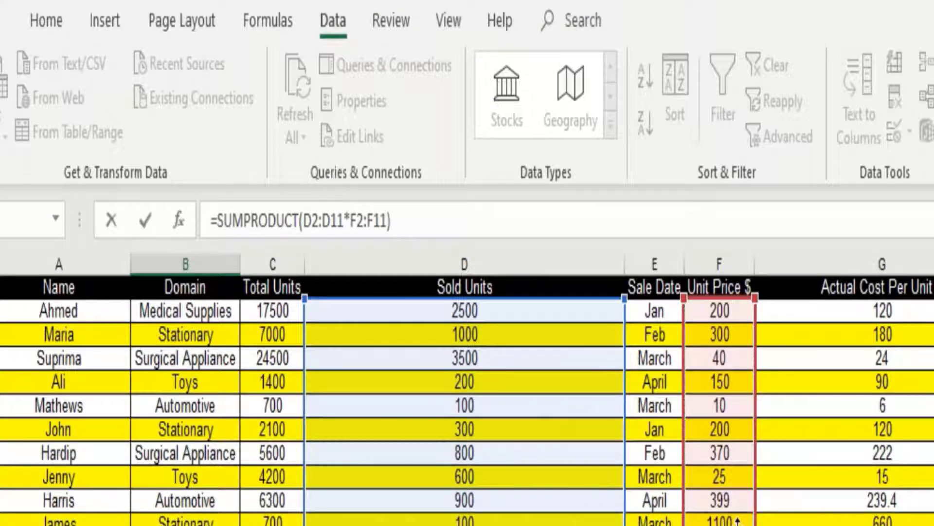
pyautogui.press('Return')
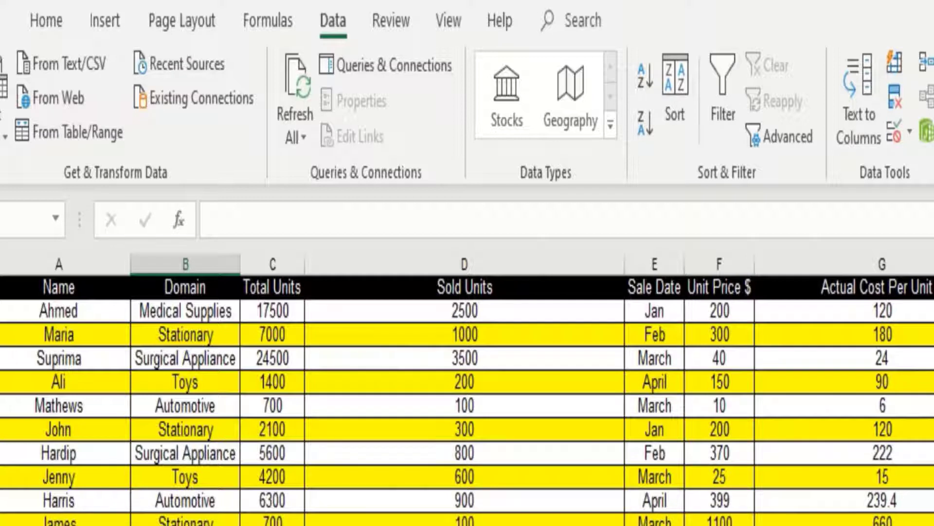
pyautogui.press('Up')
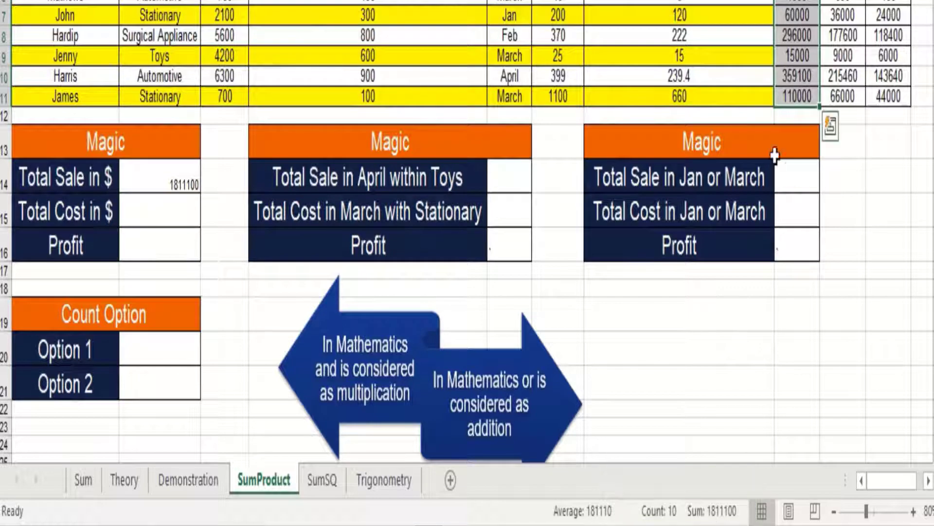
pyautogui.click(798, 265)
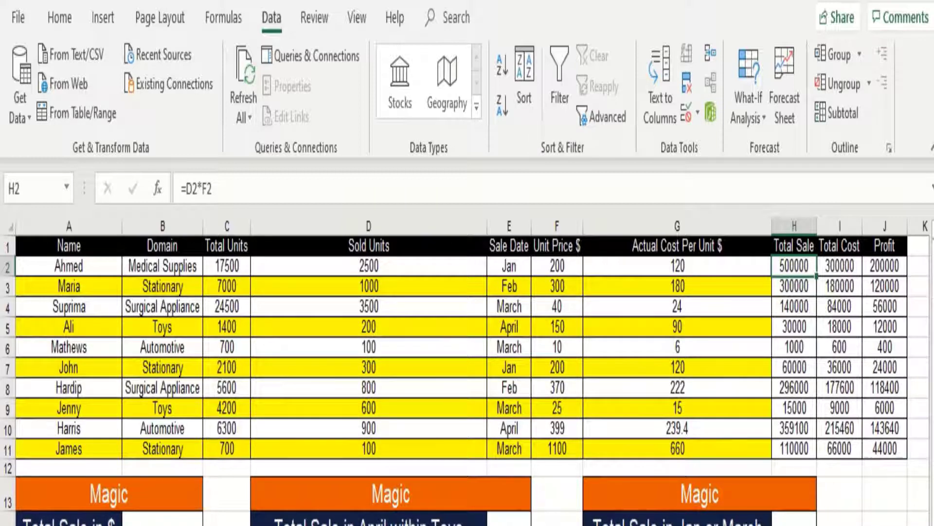
# - Enter =SUMPRODUCT(D2:D11*G2:G11) in B15 for the overall Total Cost, and select I2:I11 to compare its sum
pyautogui.click(163, 524)
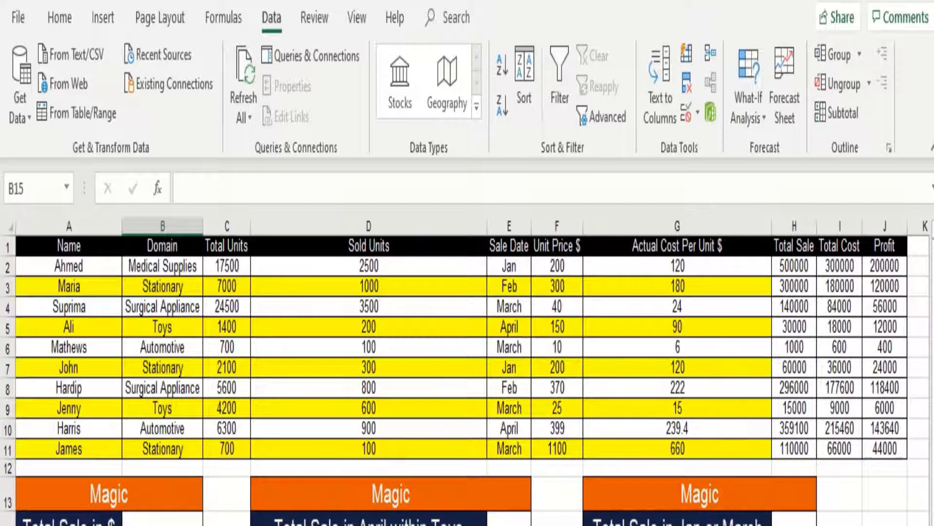
pyautogui.write('=sumpro')
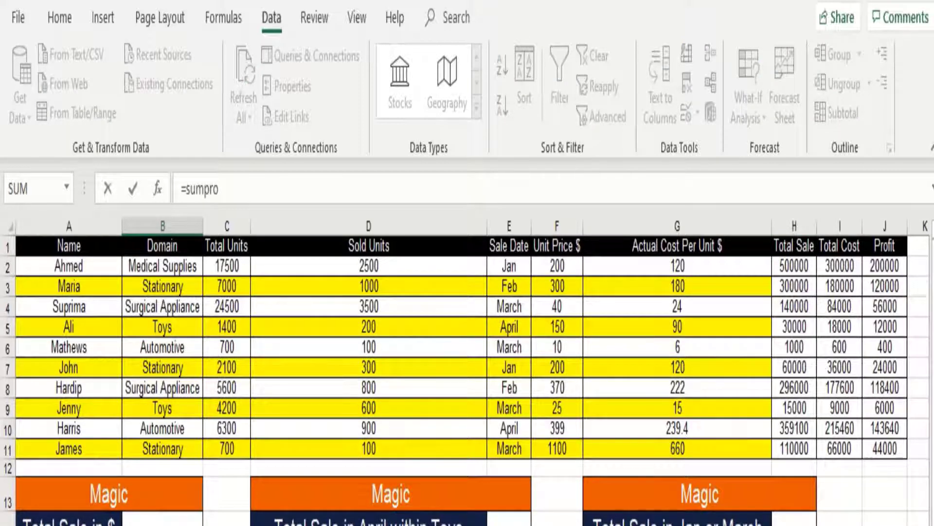
pyautogui.press('Tab')
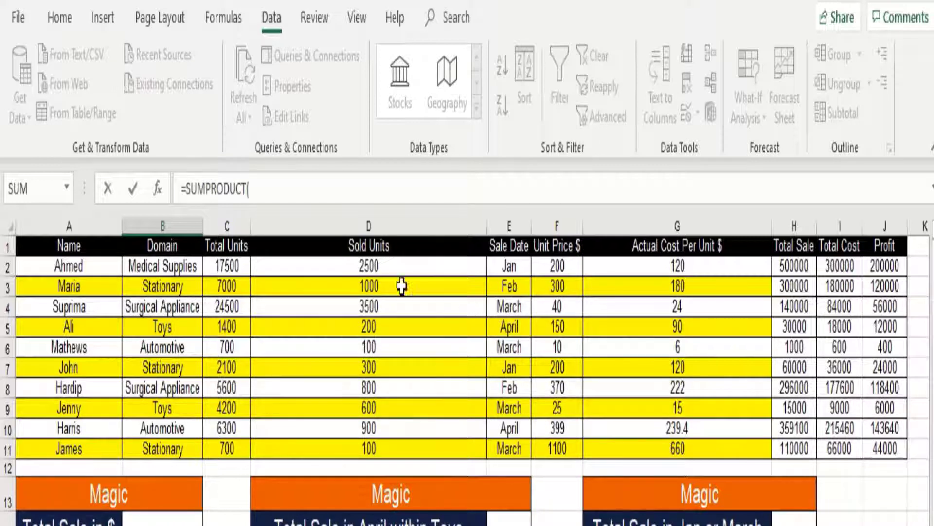
pyautogui.moveTo(402, 268); pyautogui.dragTo(399, 444)
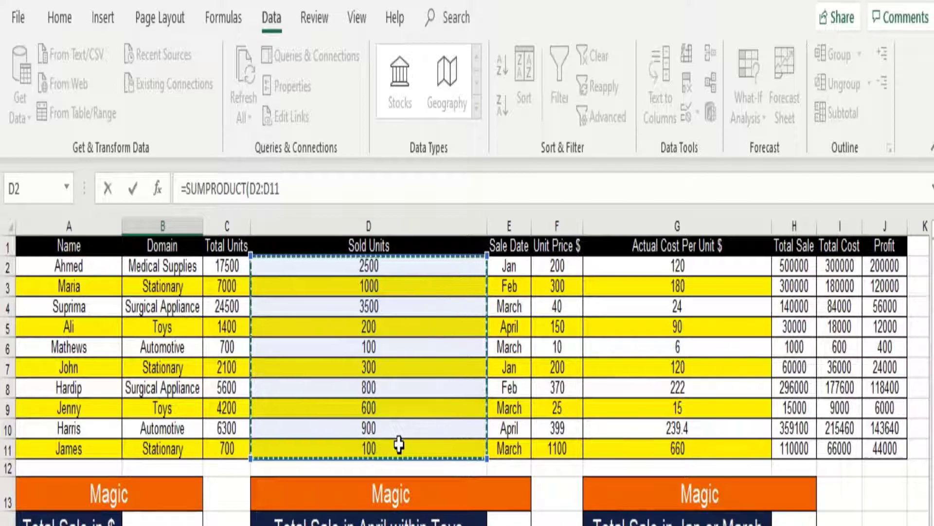
pyautogui.write('*')
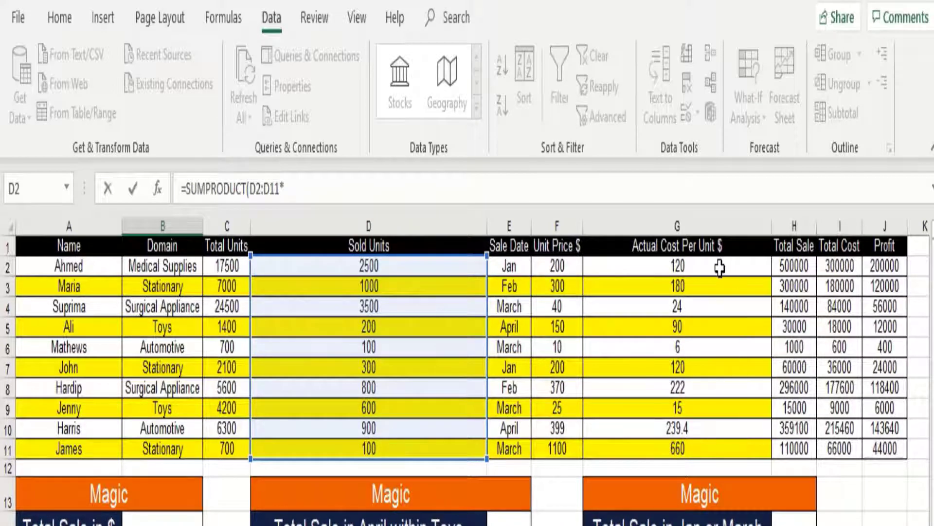
pyautogui.moveTo(717, 267); pyautogui.dragTo(717, 442)
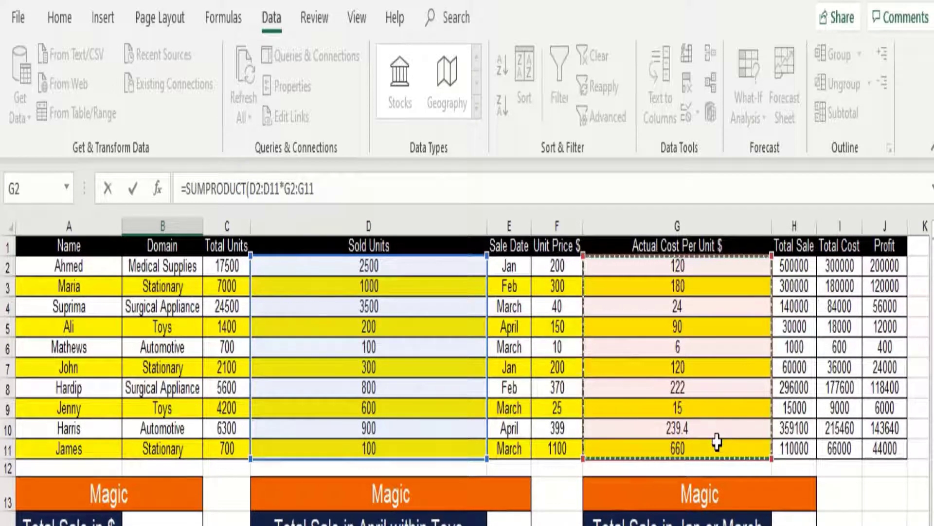
pyautogui.write(')')
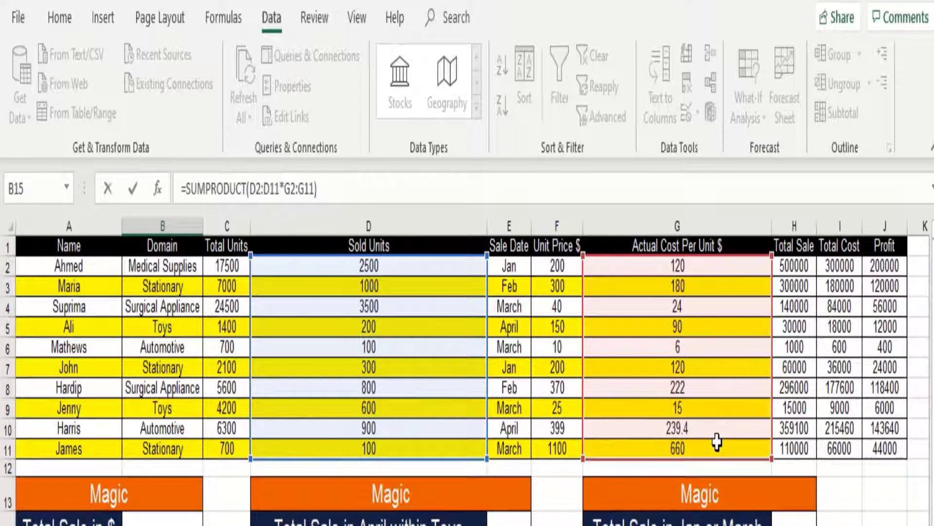
pyautogui.press('Return')
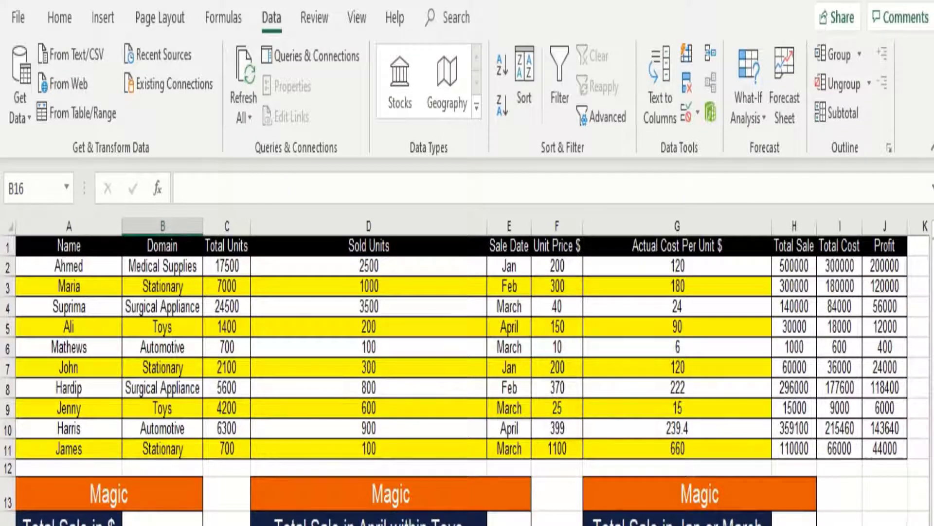
pyautogui.moveTo(847, 268); pyautogui.dragTo(859, 450)
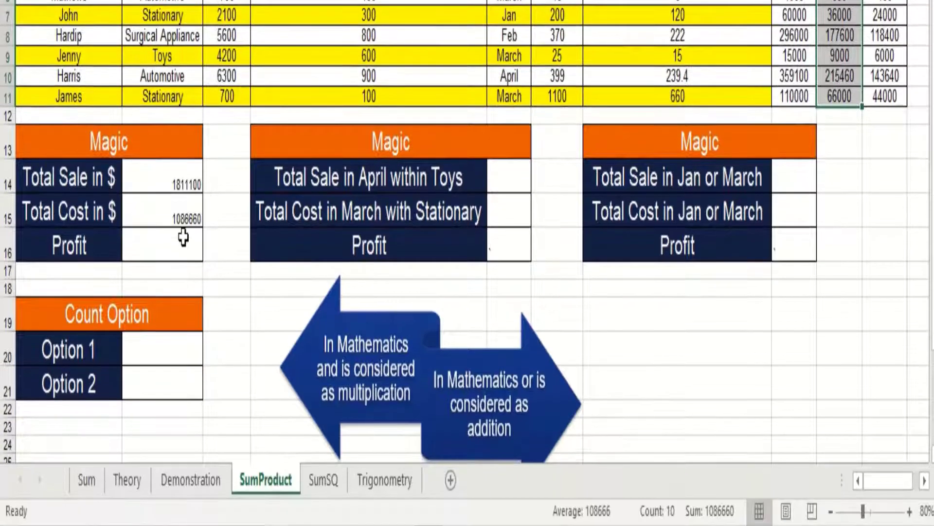
# - Enter the formula =B14-B15 in B16 to calculate the overall Profit in the first Magic table
pyautogui.click(183, 237)
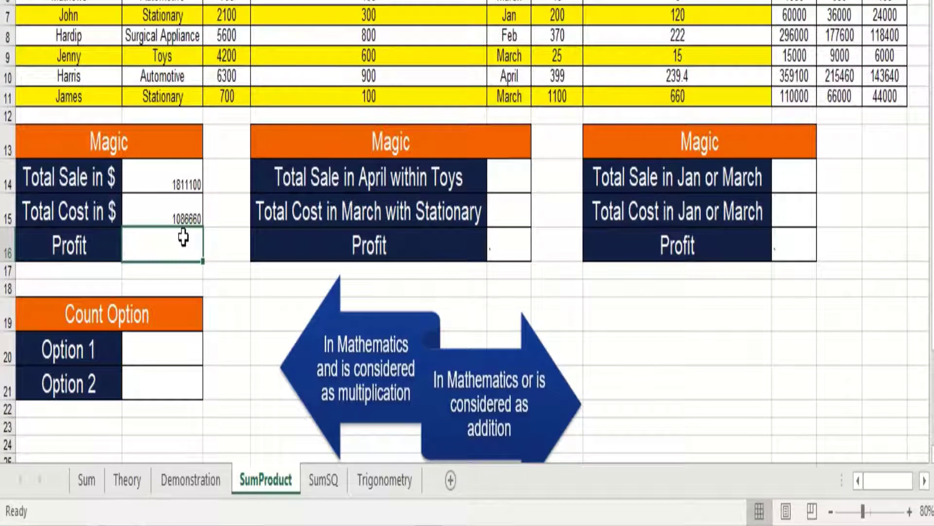
pyautogui.write('=')
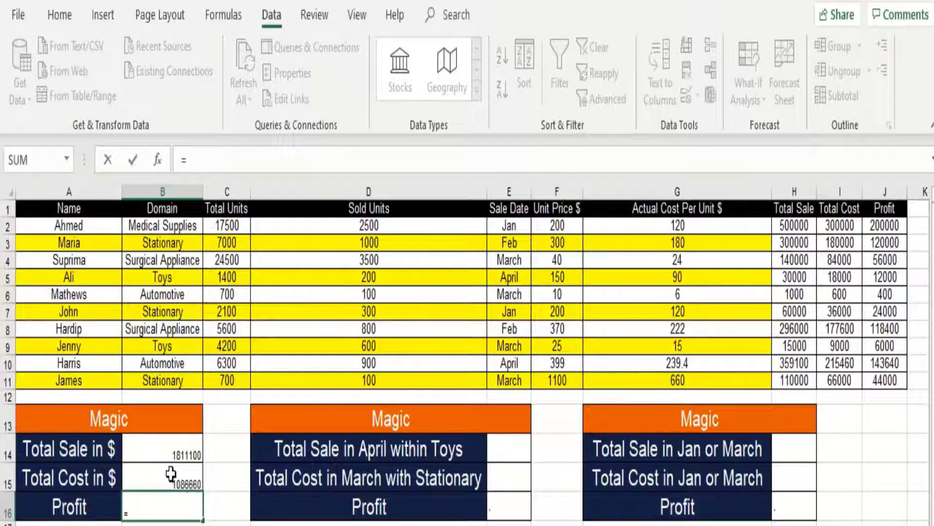
pyautogui.click(177, 445)
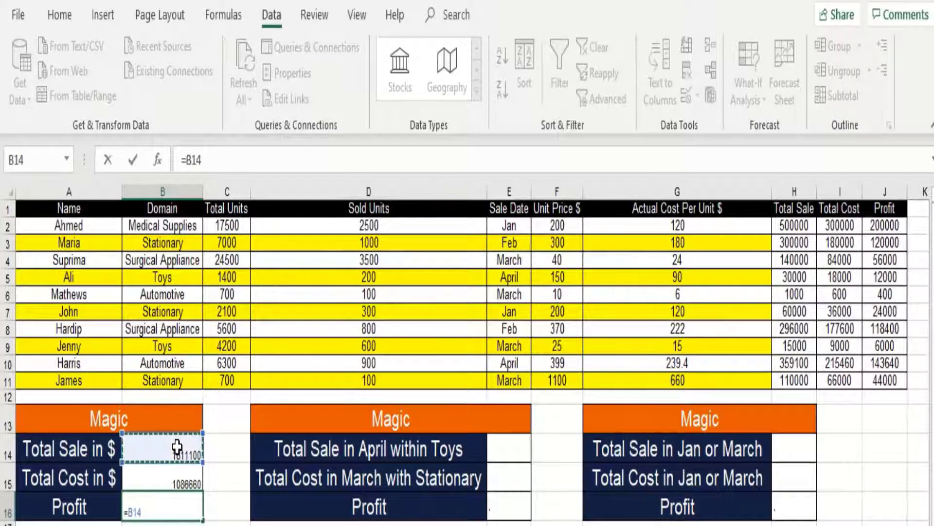
pyautogui.write('-')
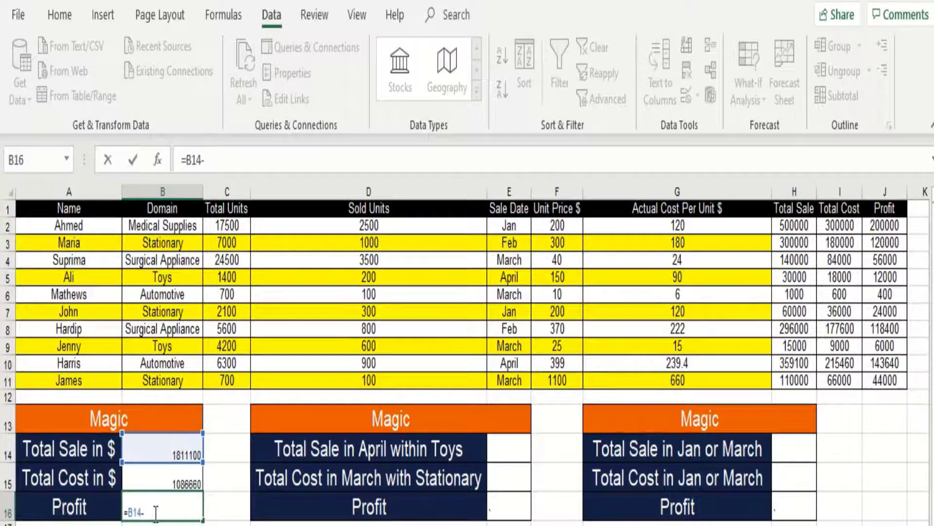
pyautogui.click(157, 474)
pyautogui.press('Return')
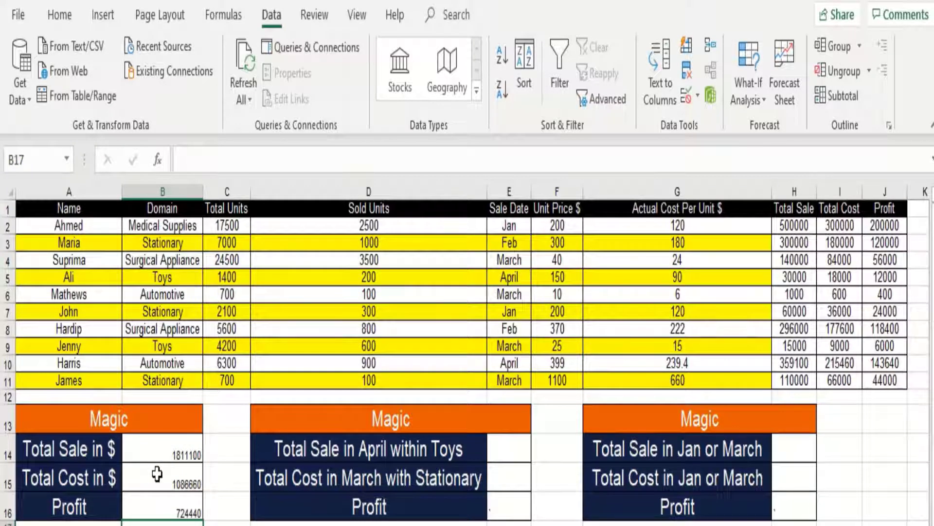
pyautogui.press('Up')
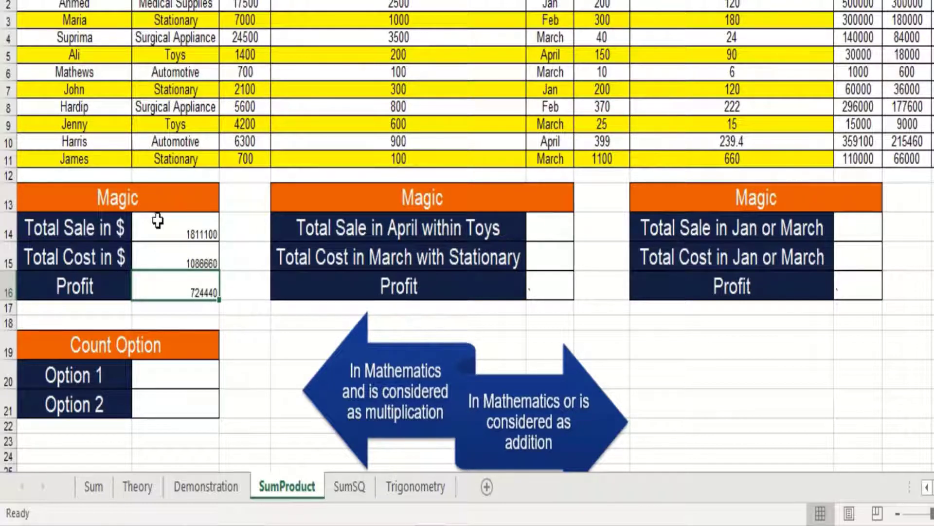
# - Start a SUMPRODUCT formula in E14 for the April Toys sale with the domain criterion B2:B11="Toys"
pyautogui.click(538, 232)
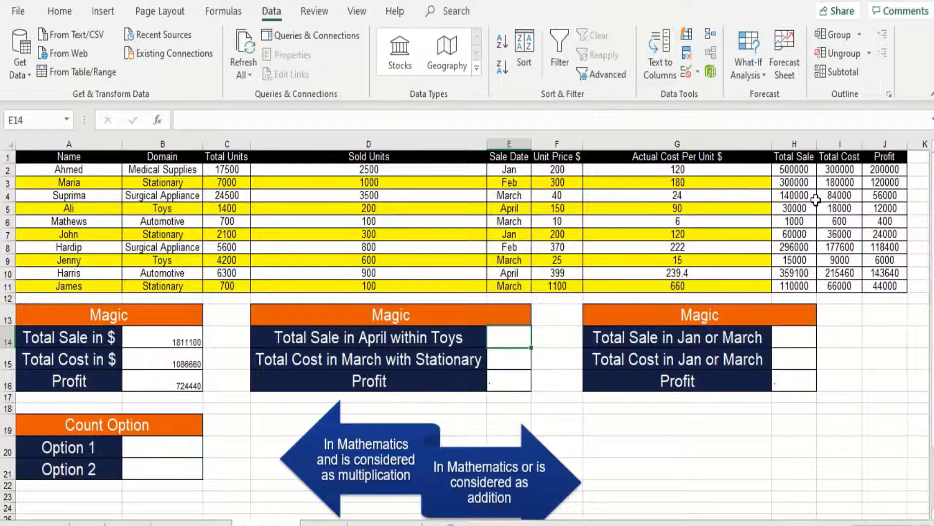
pyautogui.write('=')
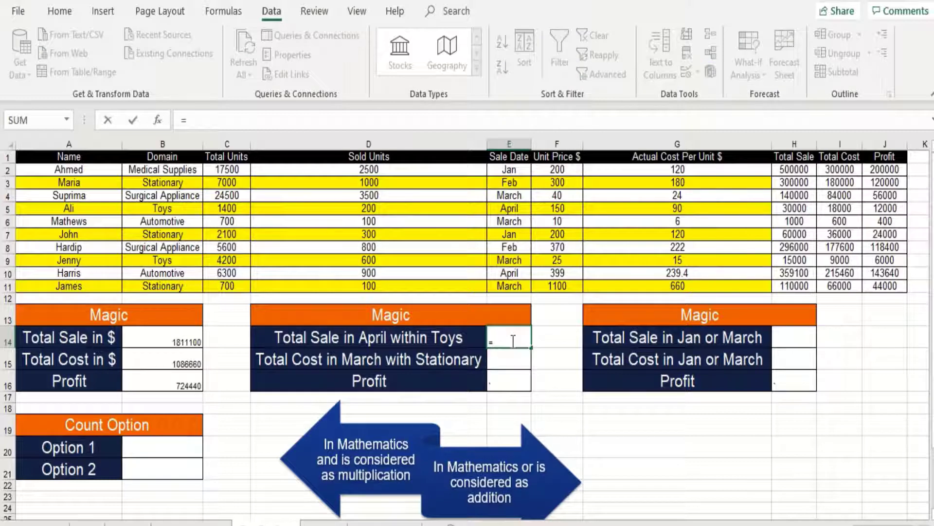
pyautogui.write('su')
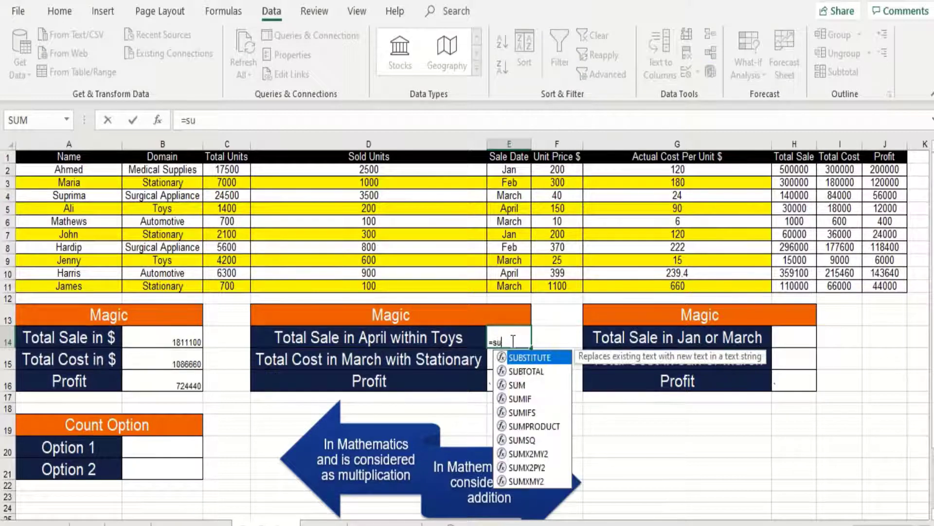
pyautogui.write('m')
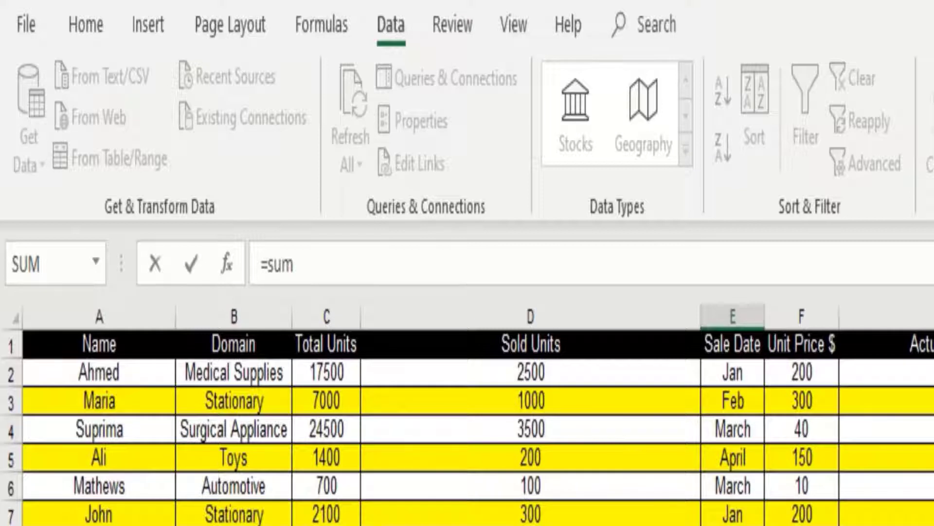
pyautogui.press('Tab')
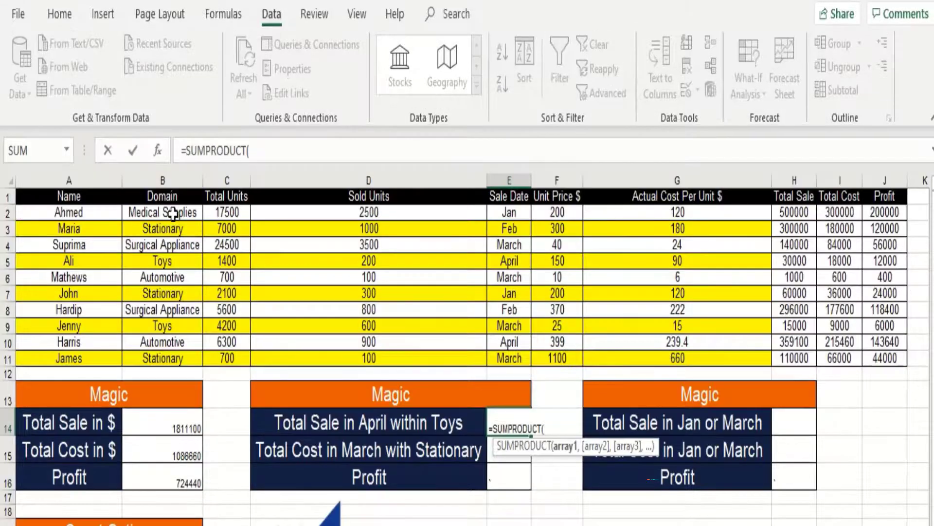
pyautogui.moveTo(184, 169); pyautogui.dragTo(173, 276)
pyautogui.moveTo(173, 345); pyautogui.dragTo(172, 351)
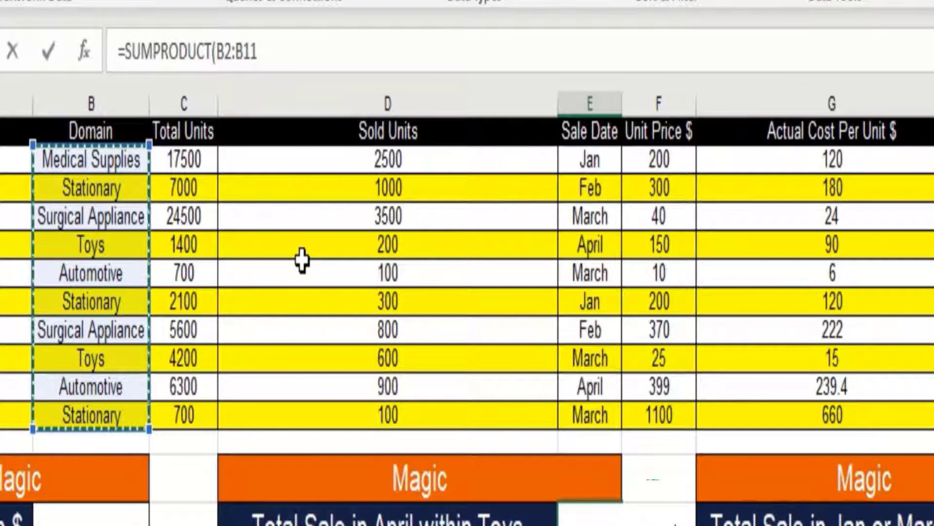
pyautogui.write('=')
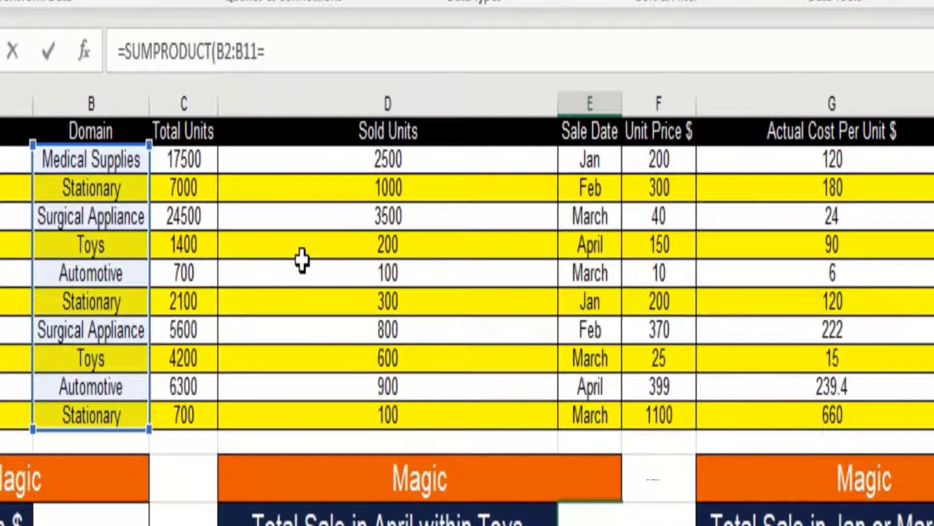
pyautogui.write('"')
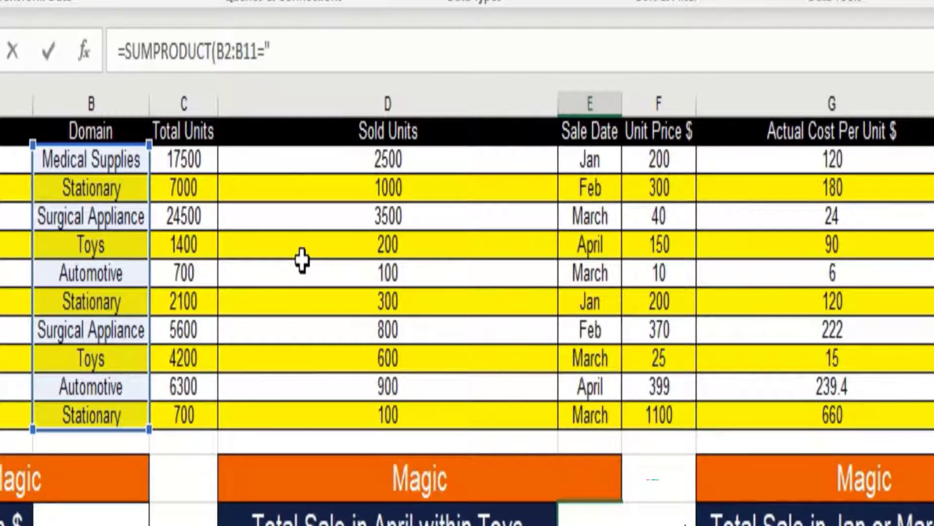
pyautogui.write('Toys')
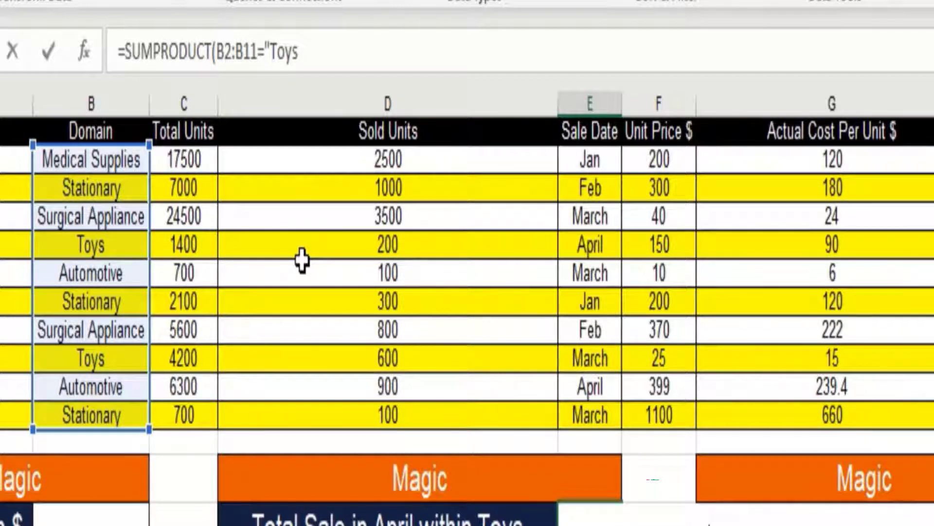
pyautogui.write('"')
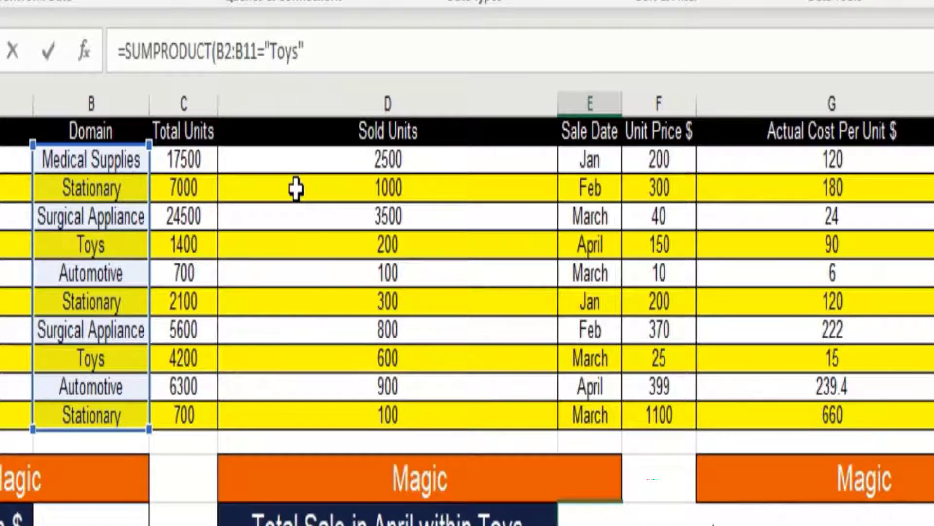
# - Multiply the Toys criterion by (E2:E11="April") and add the missing opening parenthesis before B2:B11
pyautogui.write(')*(')
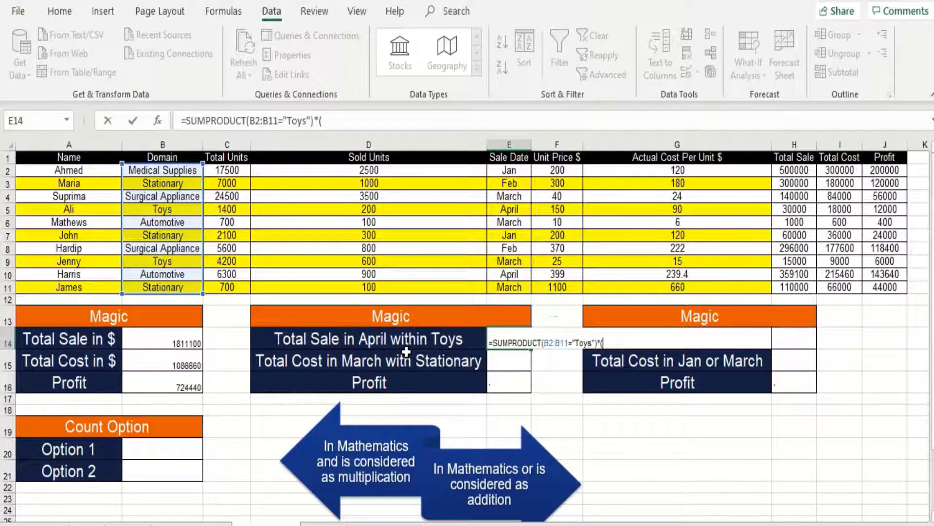
pyautogui.moveTo(507, 170); pyautogui.dragTo(509, 287)
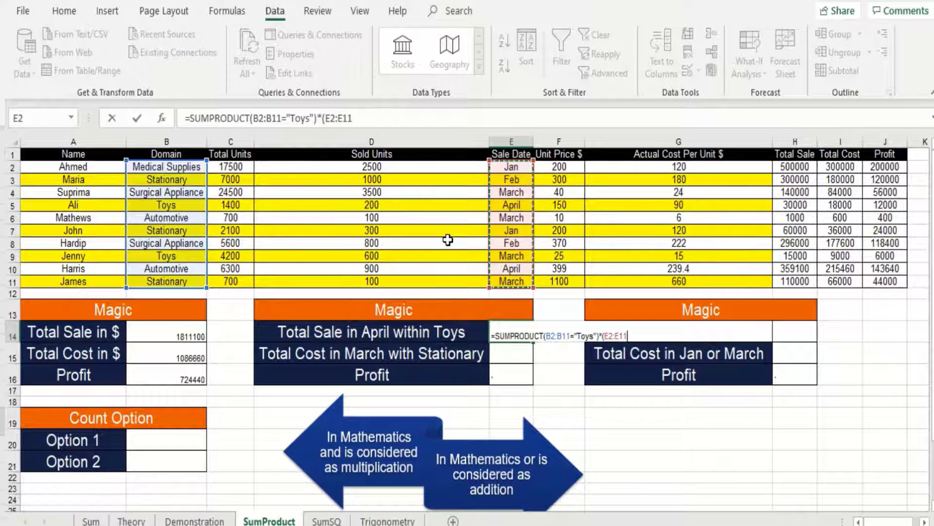
pyautogui.write('=')
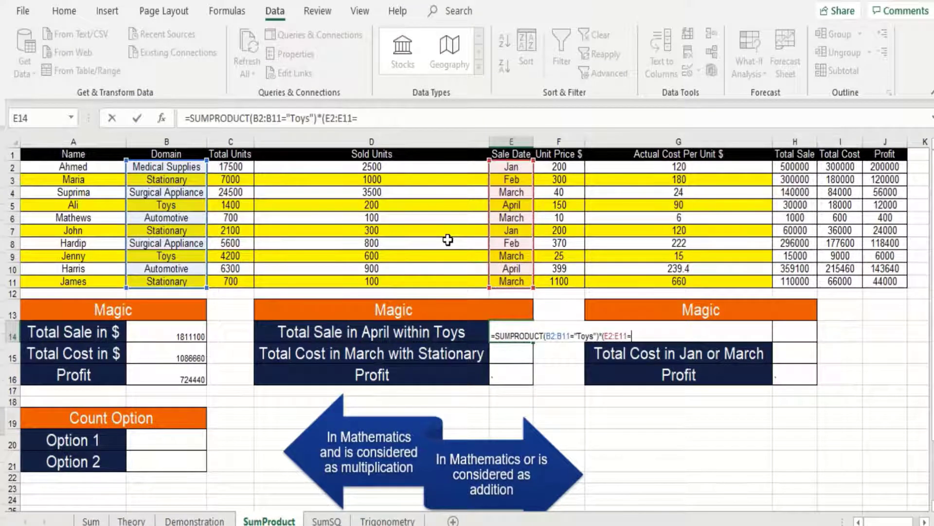
pyautogui.write('"April")')
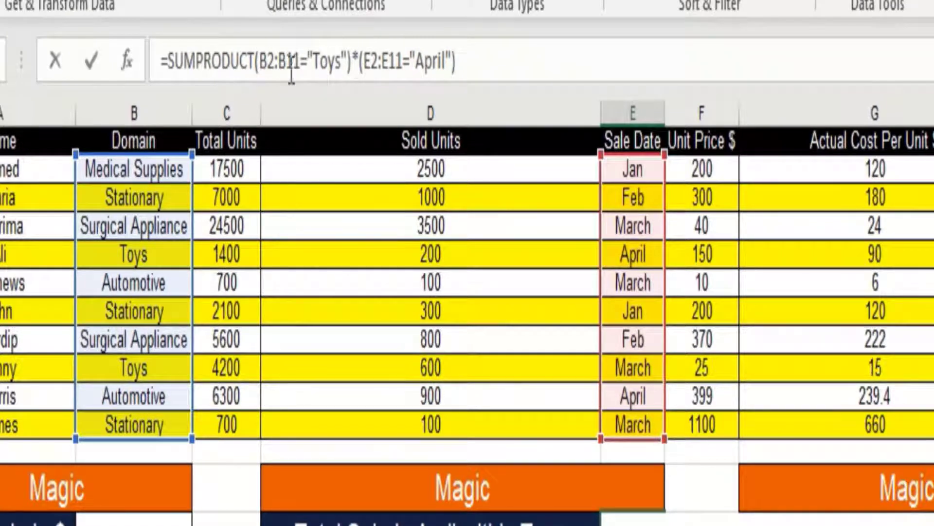
pyautogui.click(258, 63)
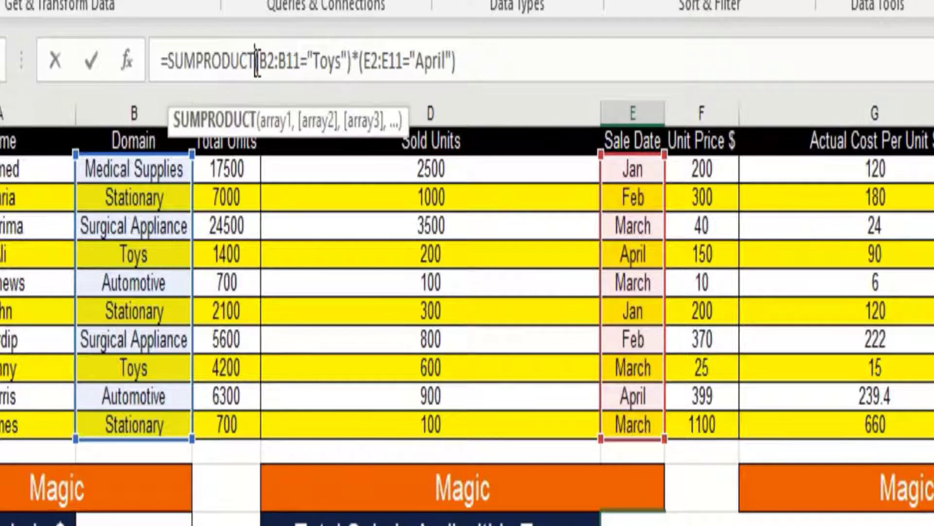
pyautogui.write('(')
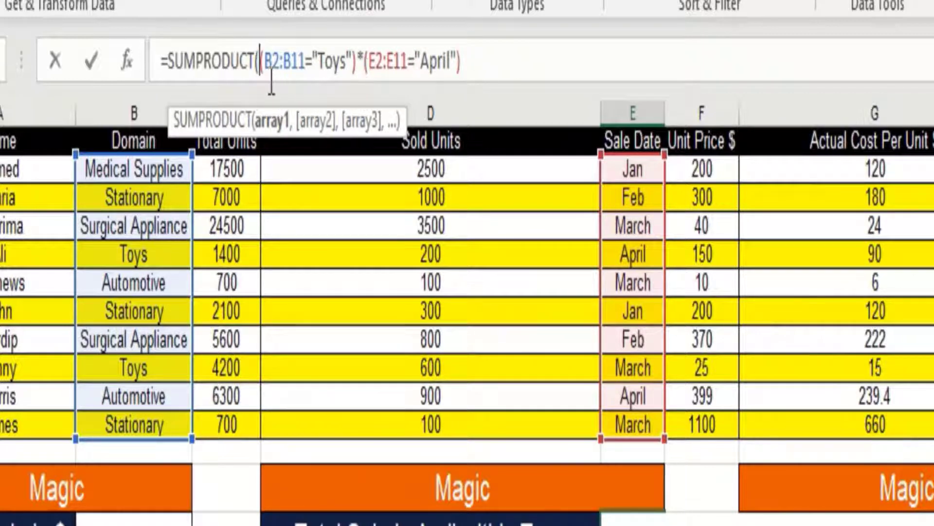
# - Complete the E14 formula as =SUMPRODUCT((B2:B11="Toys")*(E2:E11="April")*D2:D11*F2:F11)
pyautogui.click(484, 69)
pyautogui.write('*')
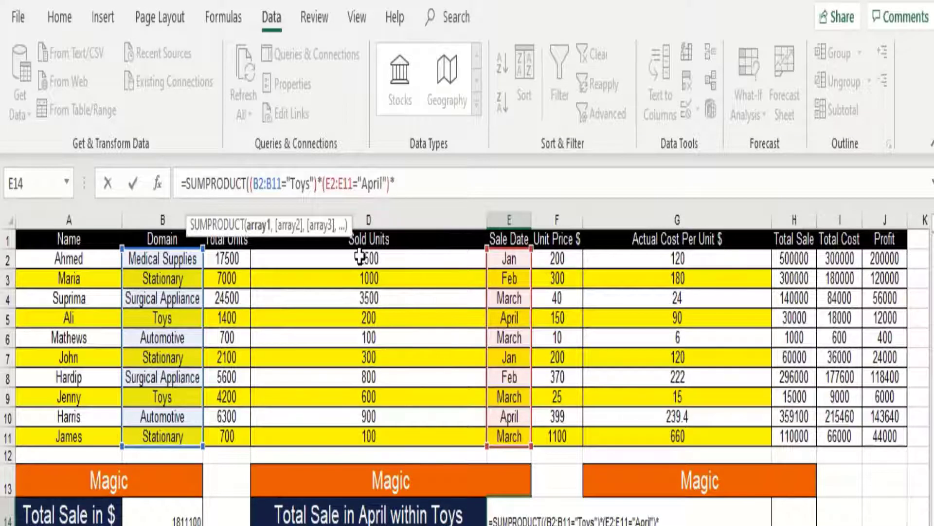
pyautogui.moveTo(365, 259); pyautogui.dragTo(362, 428)
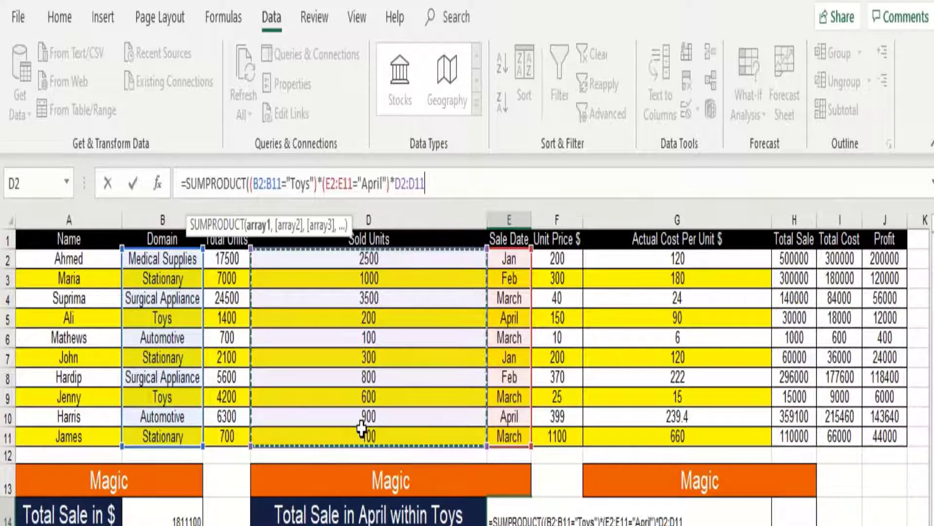
pyautogui.write('*')
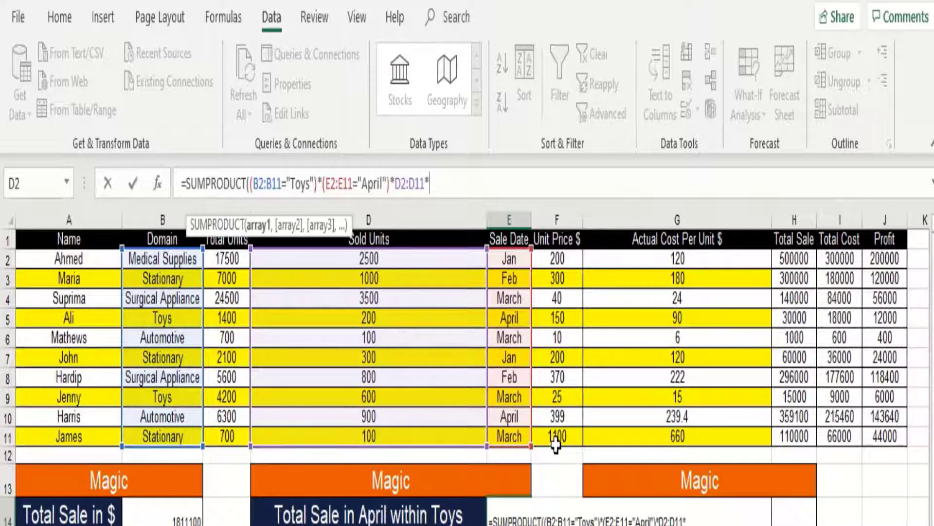
pyautogui.click(558, 259)
pyautogui.moveTo(558, 260); pyautogui.dragTo(567, 433)
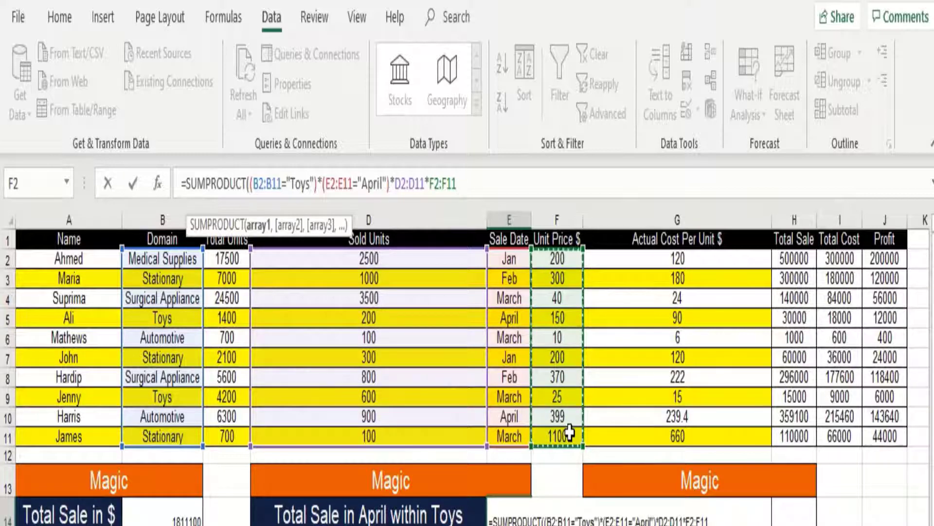
pyautogui.write(')')
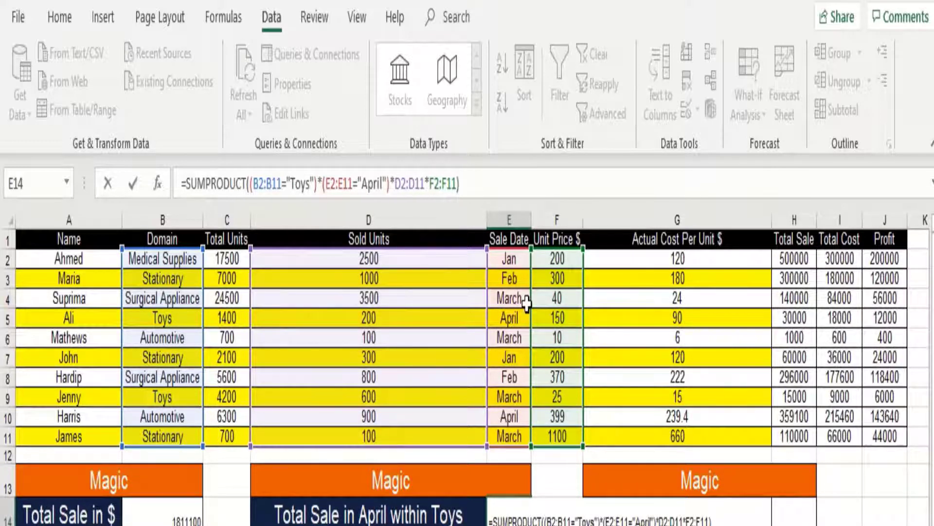
pyautogui.press('Return')
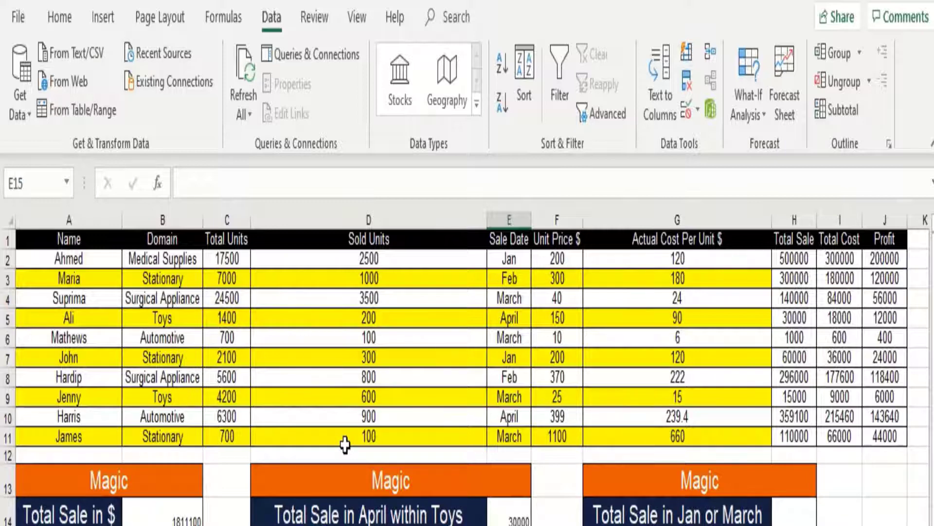
# - Check the E14 result against the April sale dates and the Total Sale value of the April Toys row
pyautogui.click(522, 319)
pyautogui.click(513, 412)
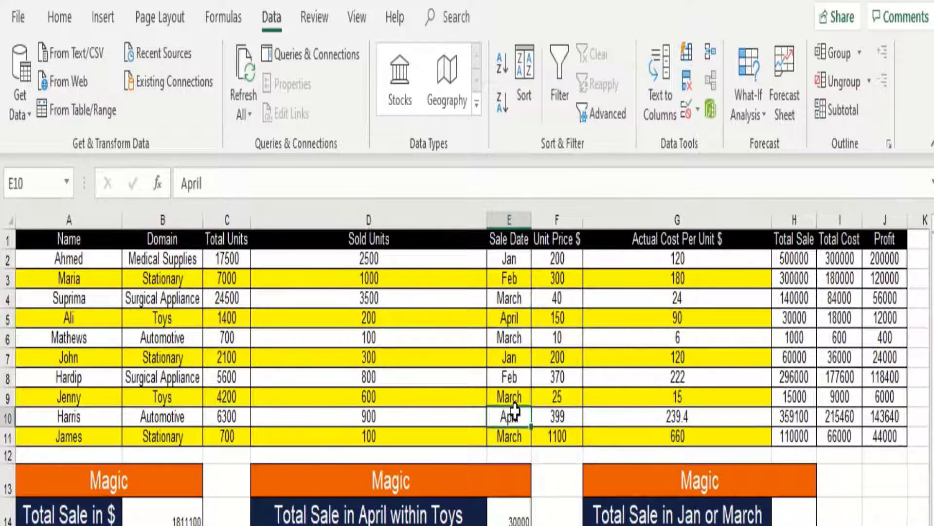
pyautogui.click(514, 319)
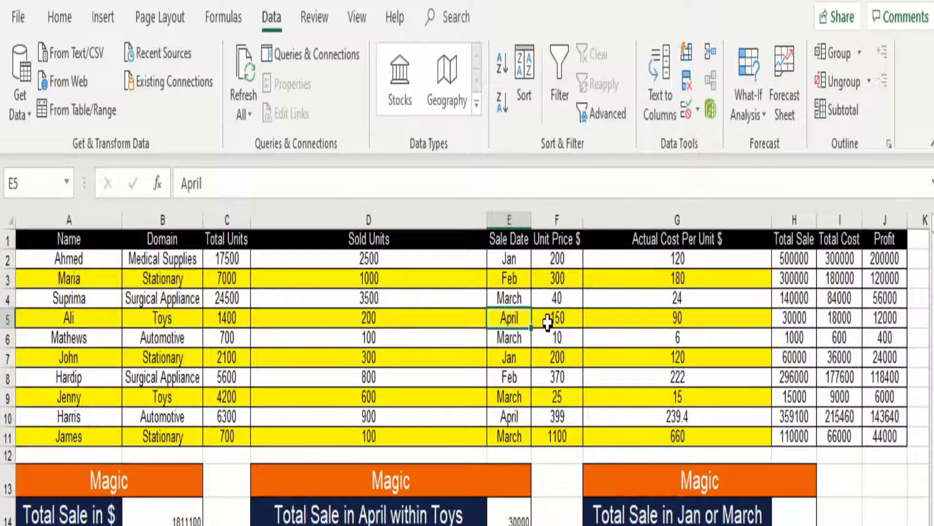
pyautogui.click(794, 317)
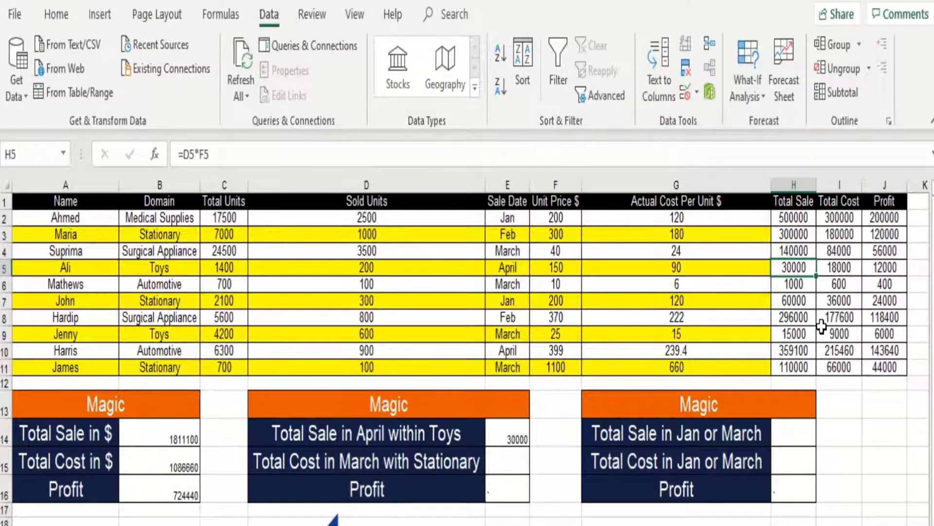
pyautogui.click(519, 440)
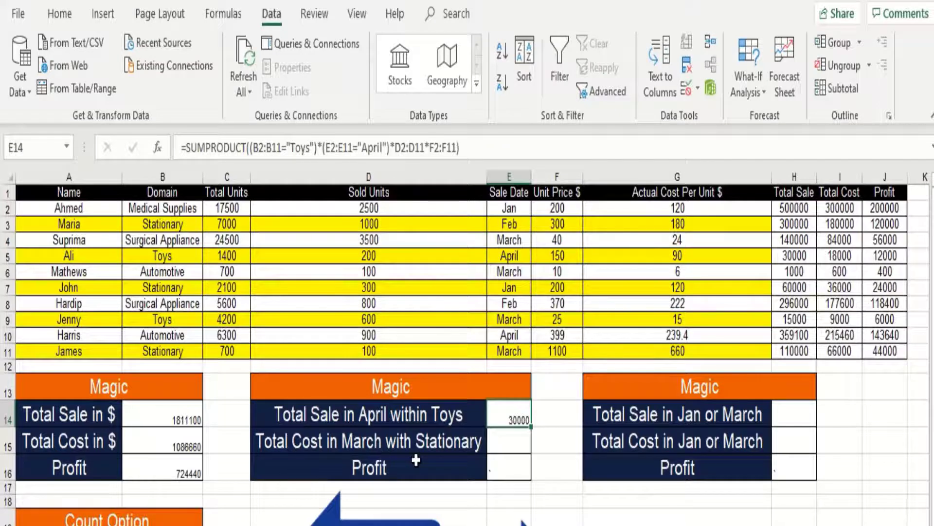
# - Start a SUMPRODUCT formula in E15 for the March Stationary cost with the domain criterion B2:B11=B3
pyautogui.click(508, 443)
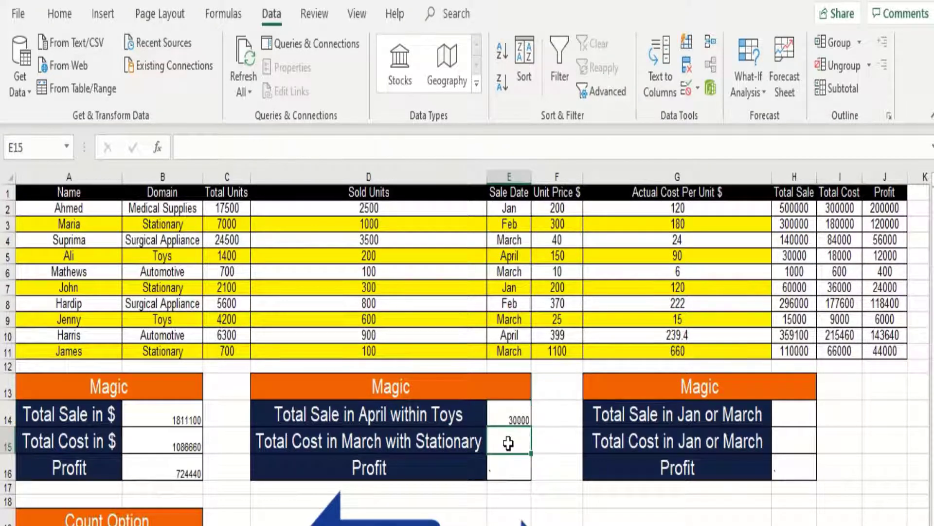
pyautogui.write('=')
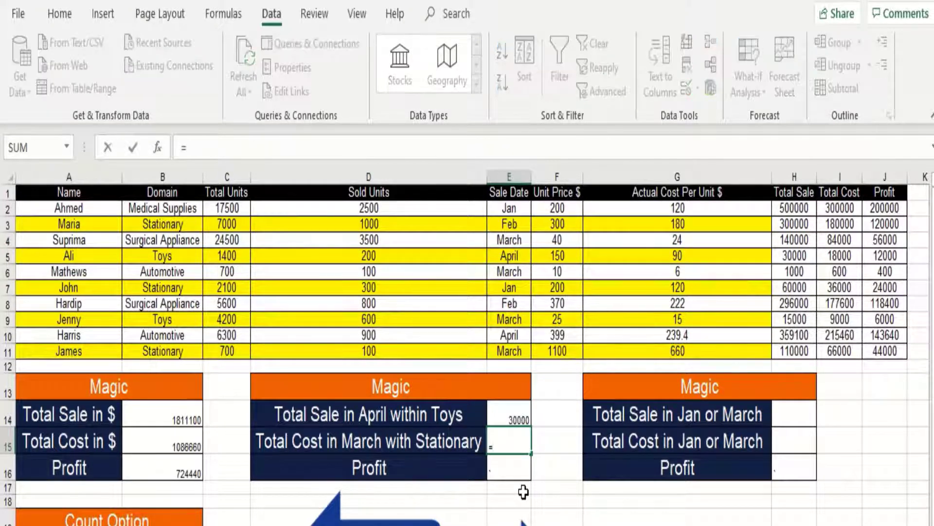
pyautogui.write('sumpr')
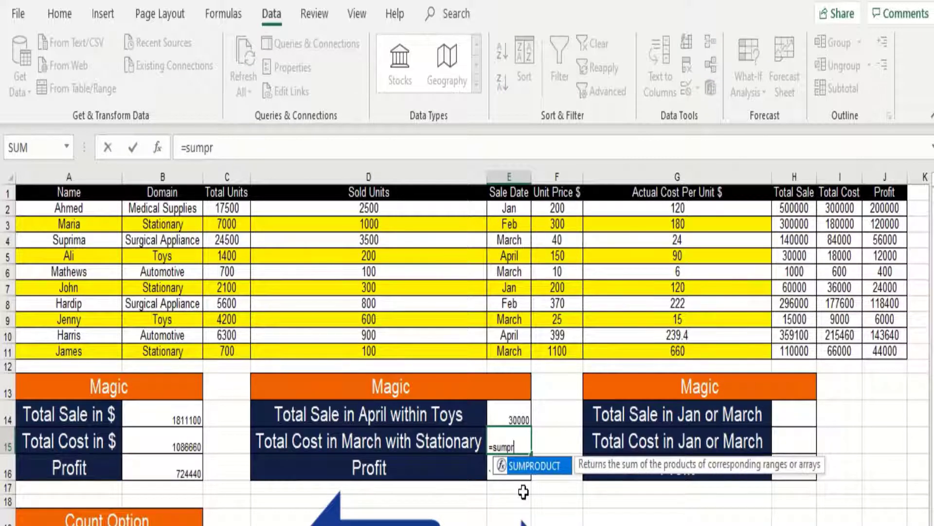
pyautogui.press('Tab')
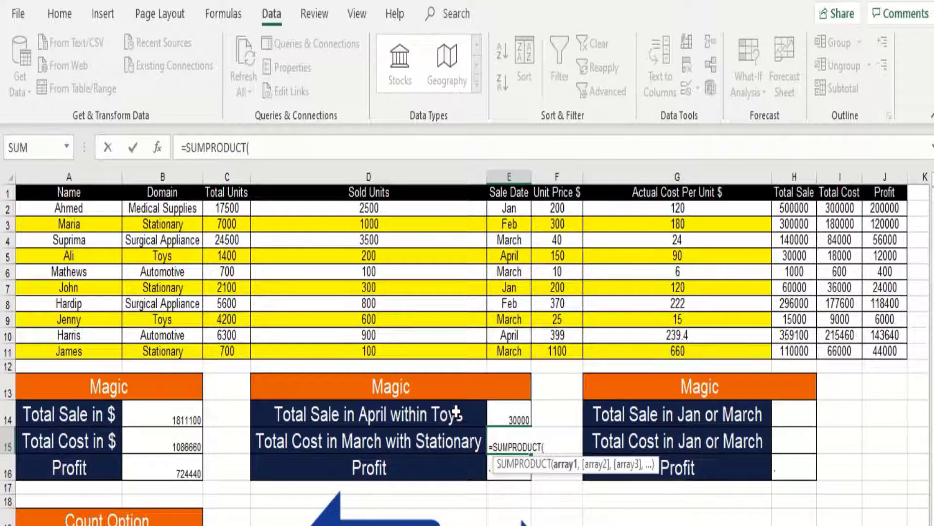
pyautogui.moveTo(161, 209); pyautogui.dragTo(160, 358)
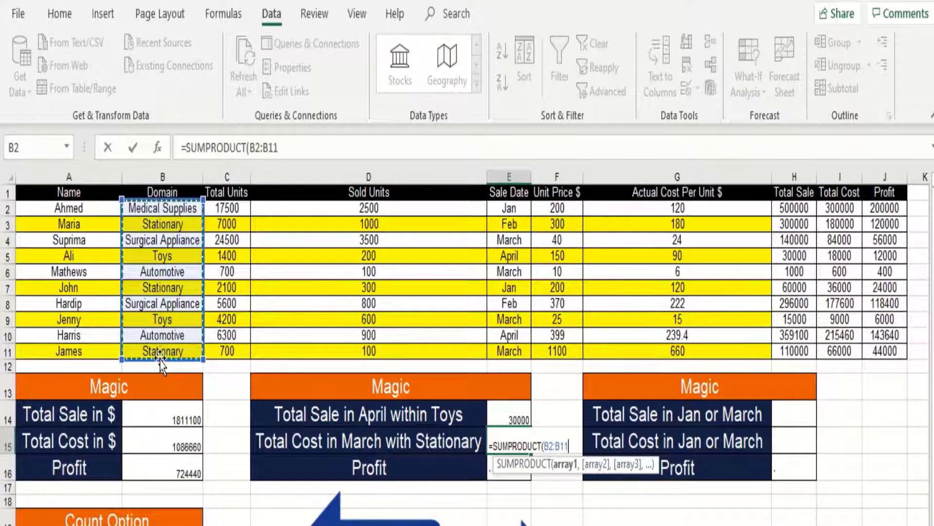
pyautogui.write('=')
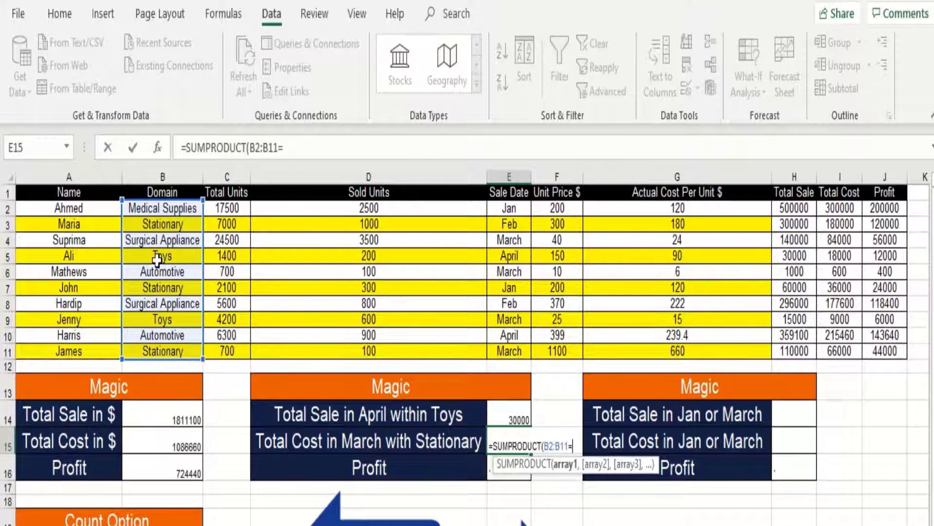
pyautogui.click(173, 222)
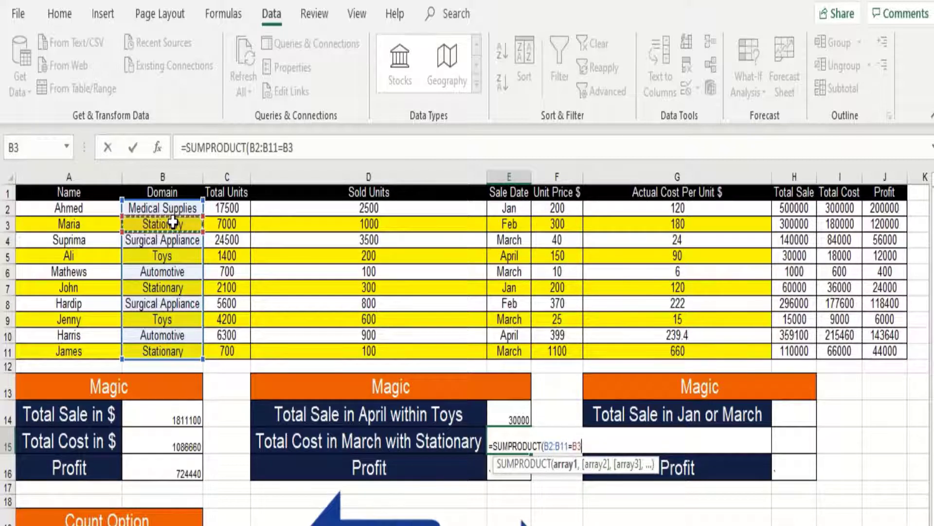
pyautogui.write(')')
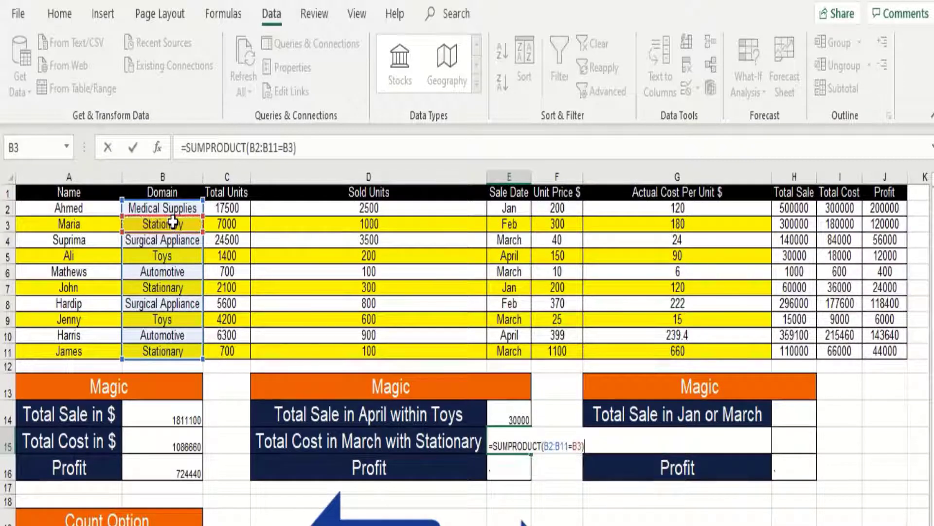
# - Multiply the Stationary criterion in E15 by the March sale date criterion (E2:E11=E4)
pyautogui.write('*(')
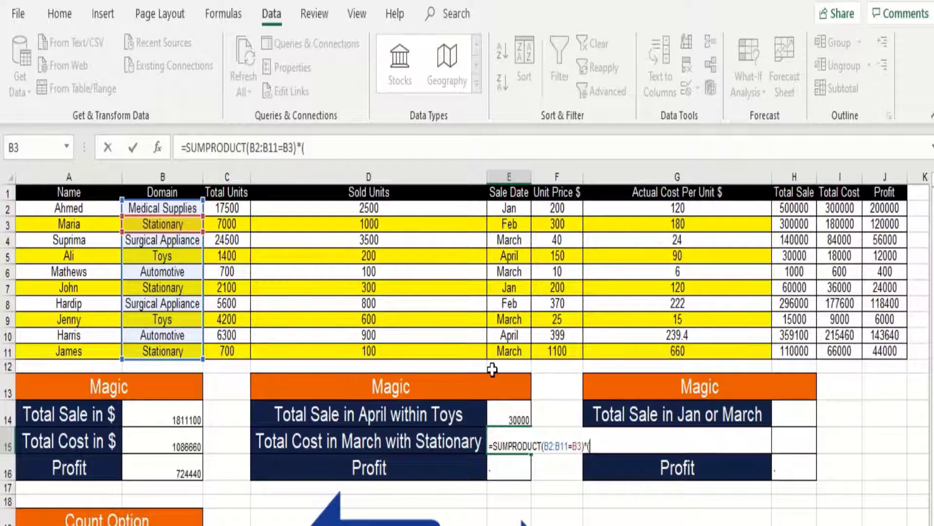
pyautogui.moveTo(509, 214); pyautogui.dragTo(511, 357)
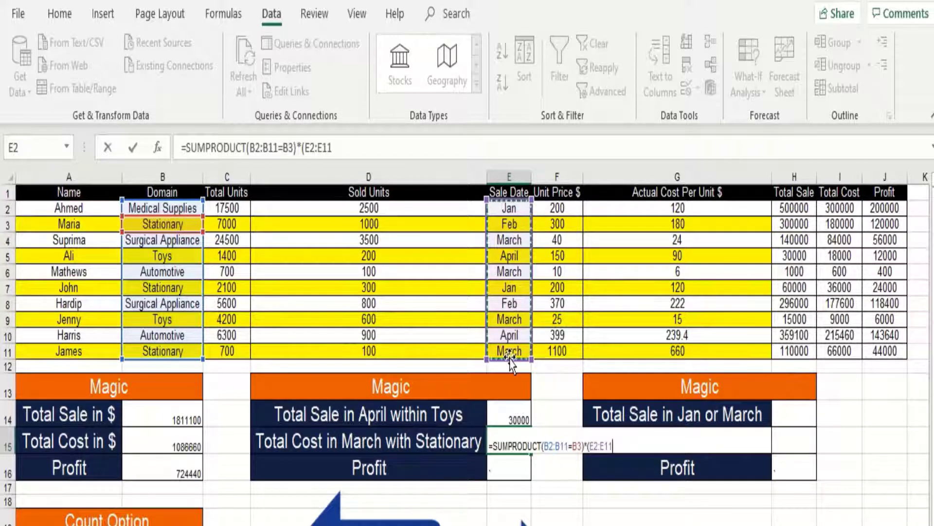
pyautogui.write('=')
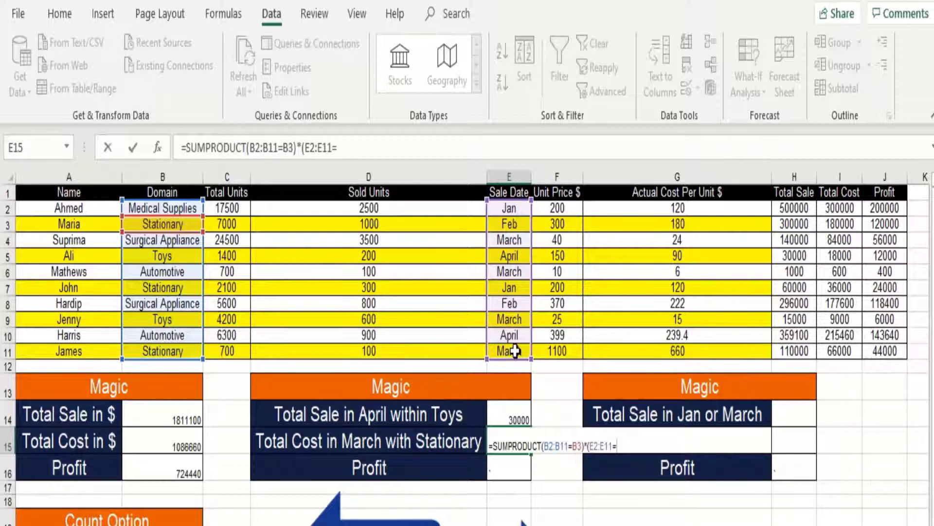
pyautogui.click(515, 239)
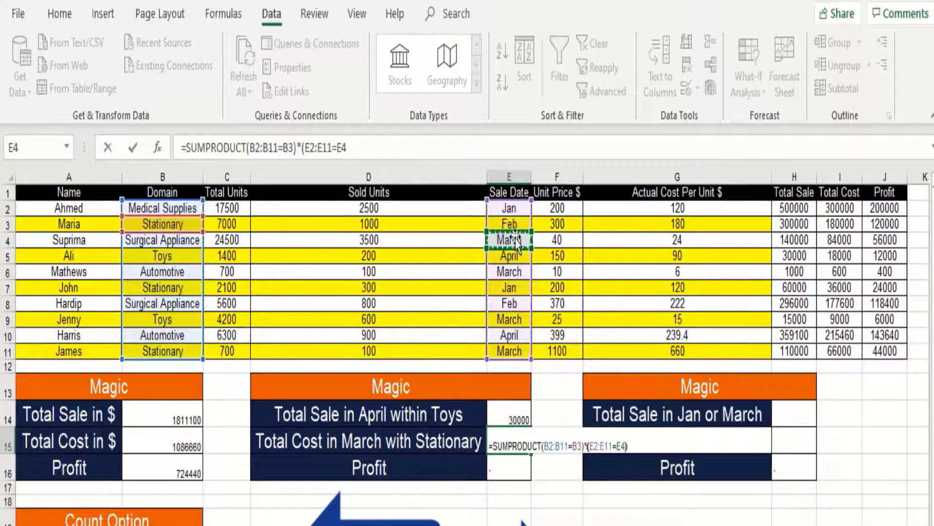
pyautogui.write(')*')
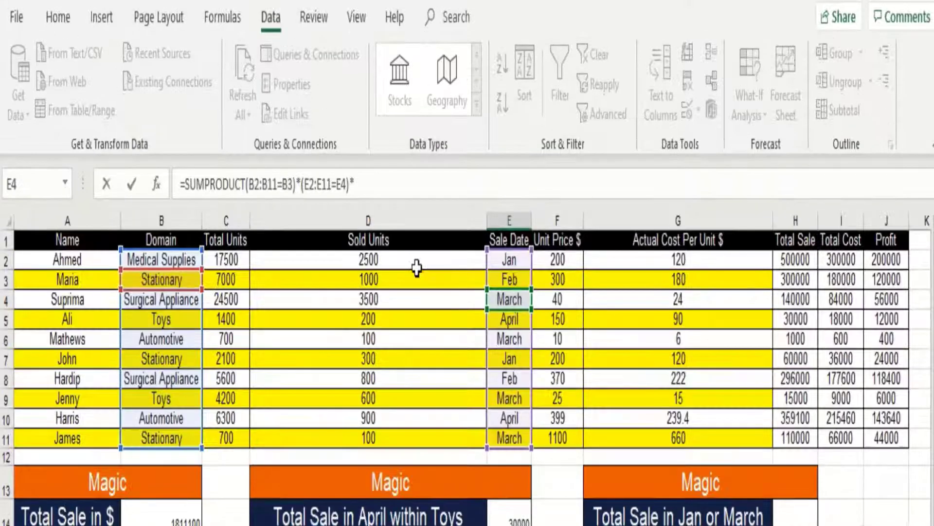
# - Complete the E15 formula as =SUMPRODUCT((B2:B11=B3)*(E2:E11=E4)*D2:D11*G2:G11), adding the missing opening parenthesis before B2:B11
pyautogui.moveTo(417, 212); pyautogui.dragTo(411, 346)
pyautogui.moveTo(412, 431); pyautogui.dragTo(412, 438)
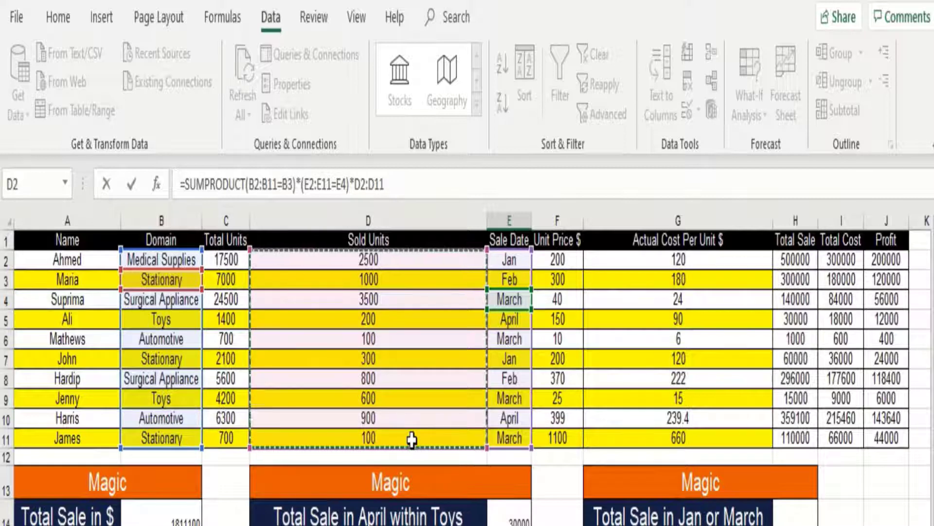
pyautogui.write('*')
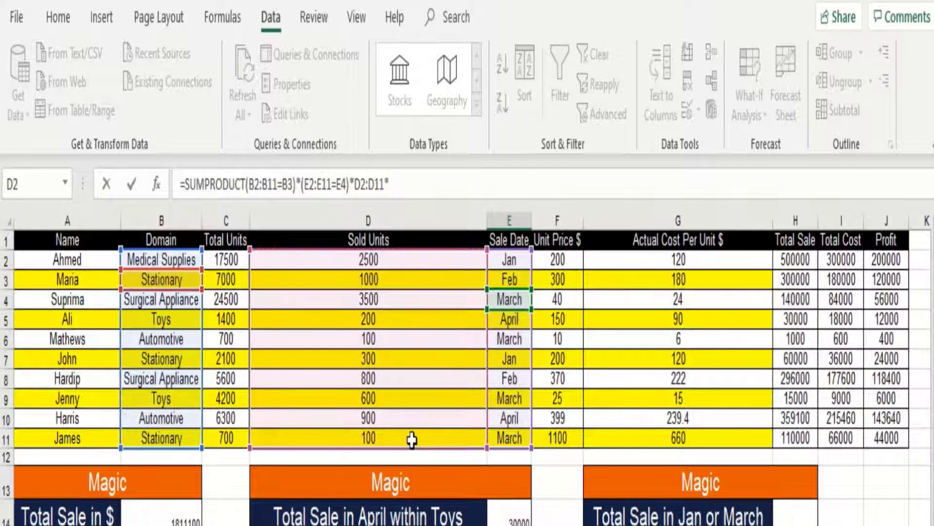
pyautogui.moveTo(639, 267); pyautogui.dragTo(641, 442)
pyautogui.write(')')
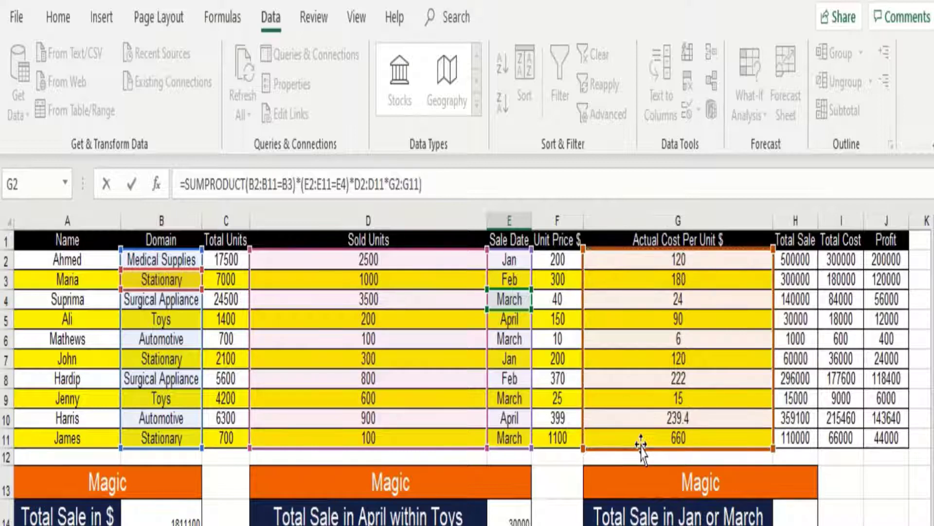
pyautogui.click(245, 184)
pyautogui.write('(')
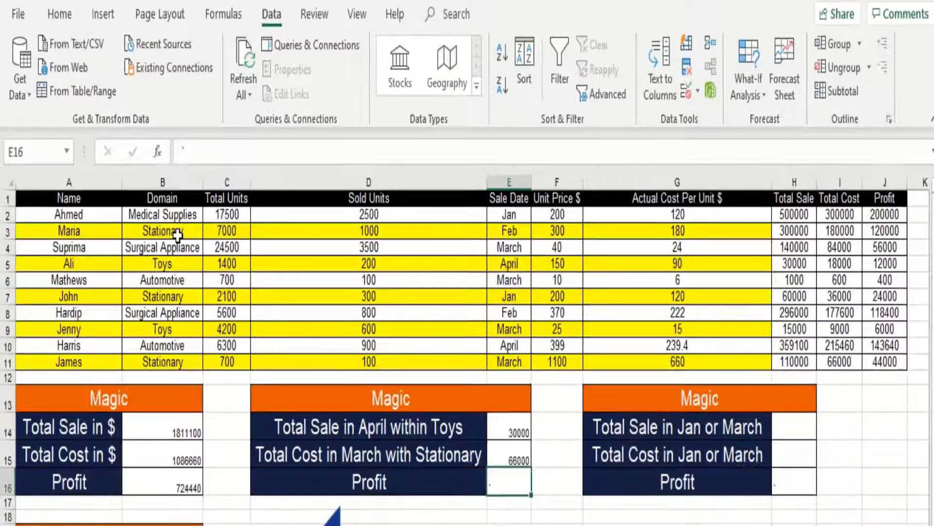
# - Check the E15 result against the sale dates of the Stationary rows and the Total Cost value of the March Stationary row
pyautogui.click(177, 283)
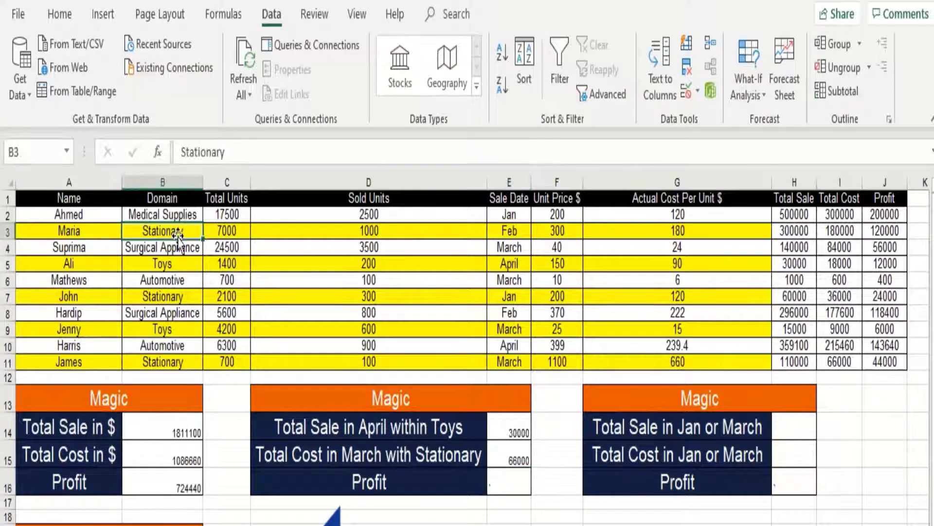
pyautogui.click(511, 229)
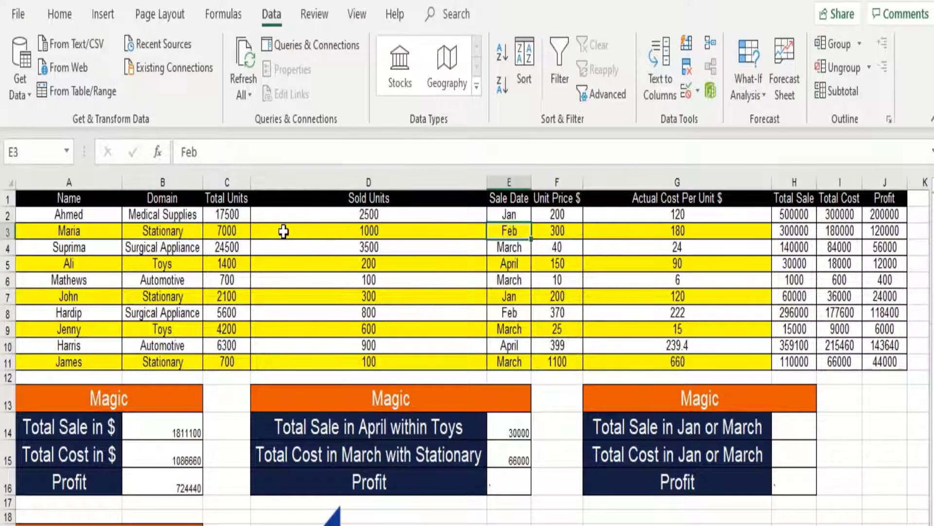
pyautogui.click(175, 293)
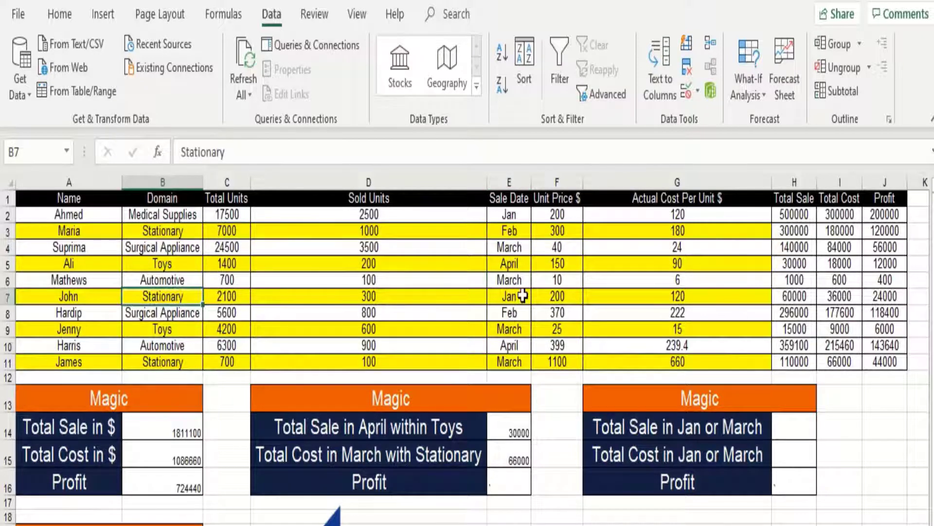
pyautogui.click(522, 296)
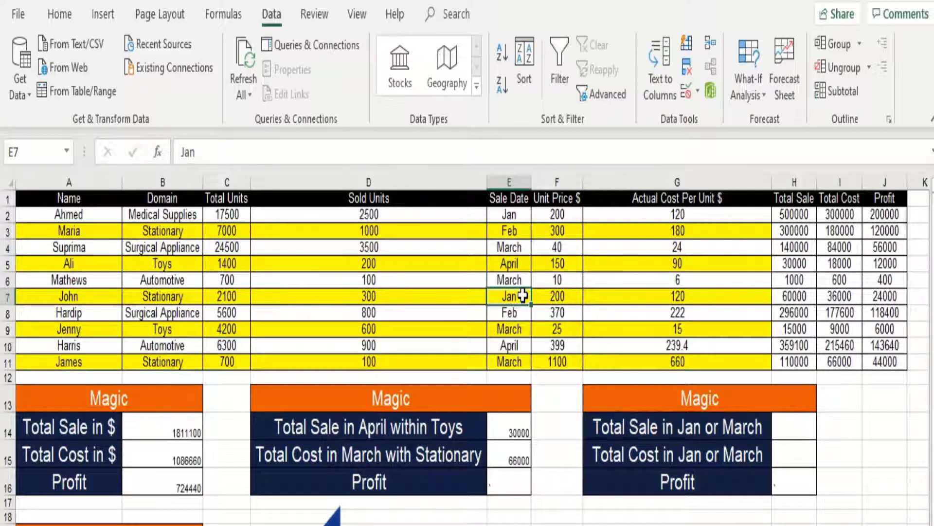
pyautogui.click(179, 362)
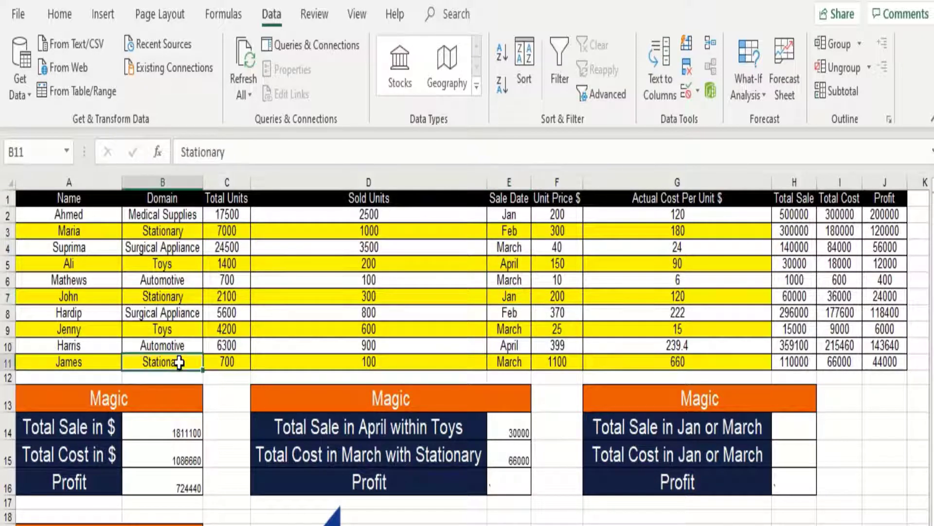
pyautogui.click(517, 361)
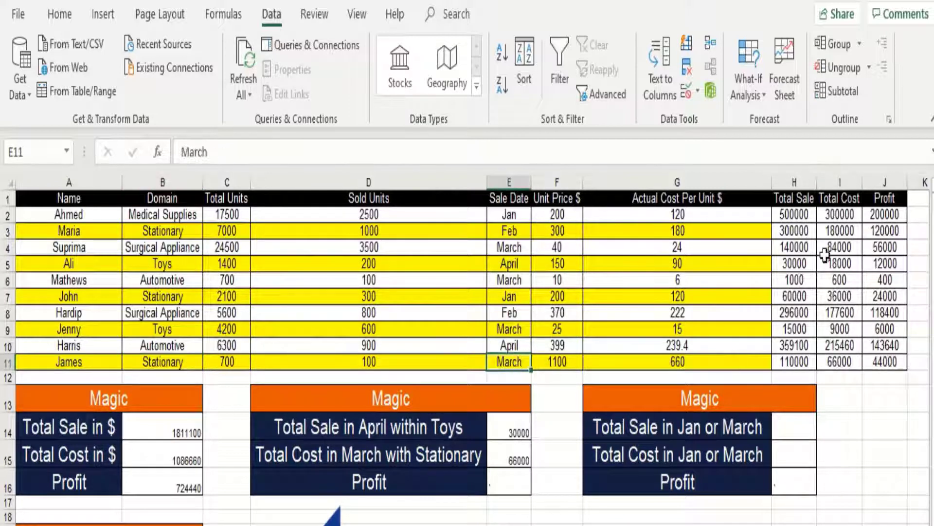
pyautogui.click(836, 198)
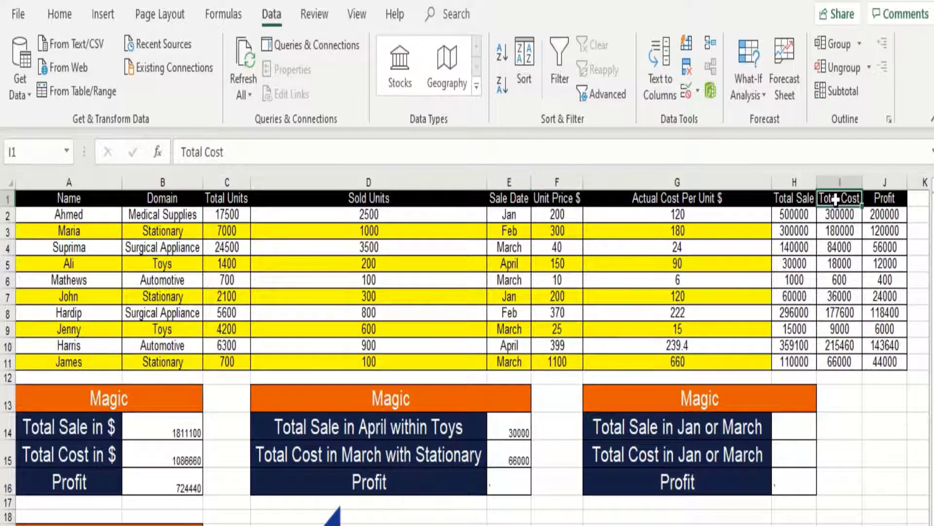
pyautogui.click(835, 361)
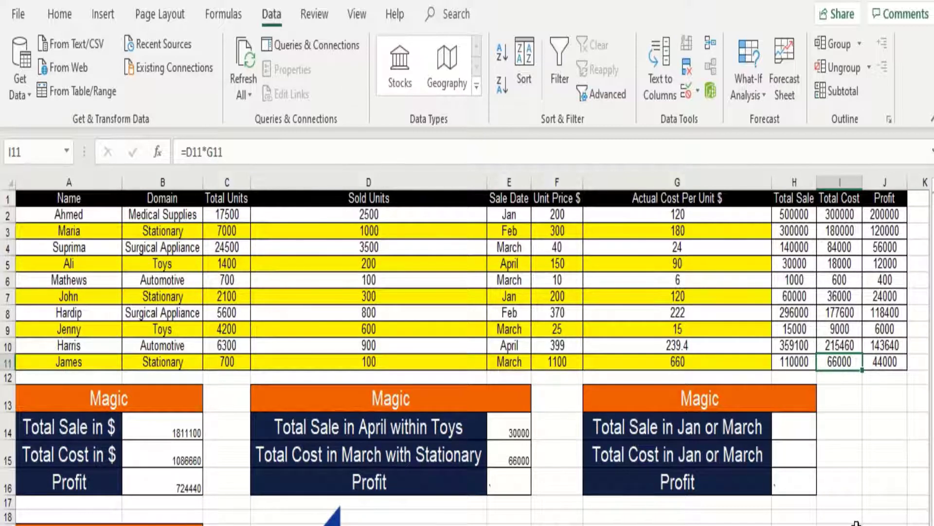
pyautogui.click(519, 481)
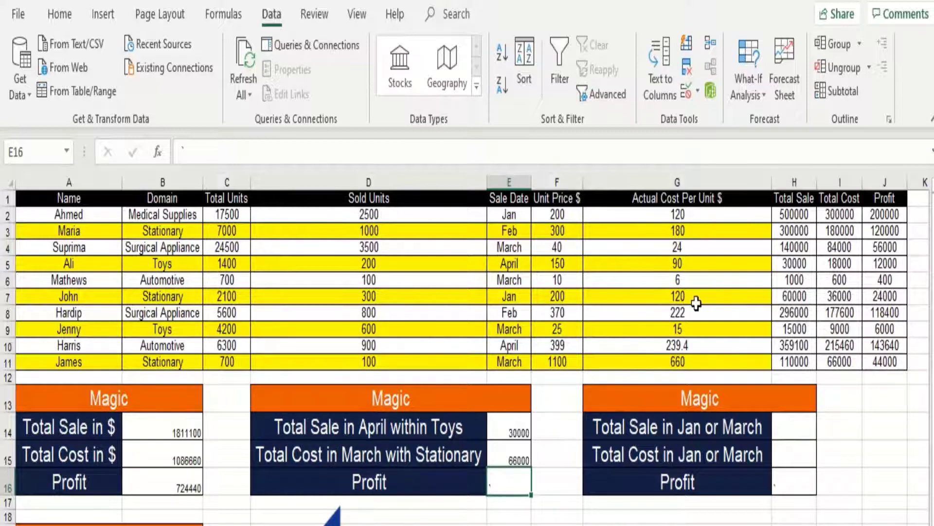
# - Start a SUMPRODUCT formula in H14 for the Jan or March sale with the January criterion E2:E11=E2
pyautogui.click(804, 424)
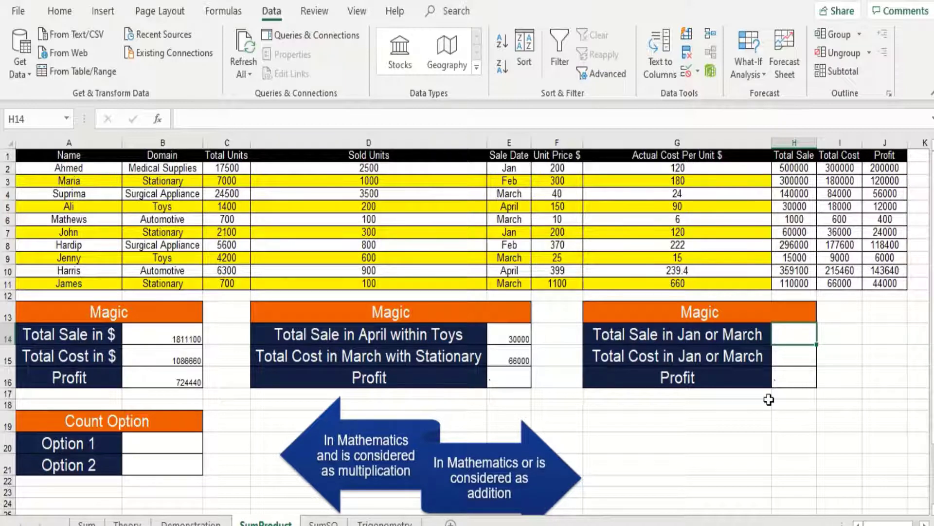
pyautogui.write('=')
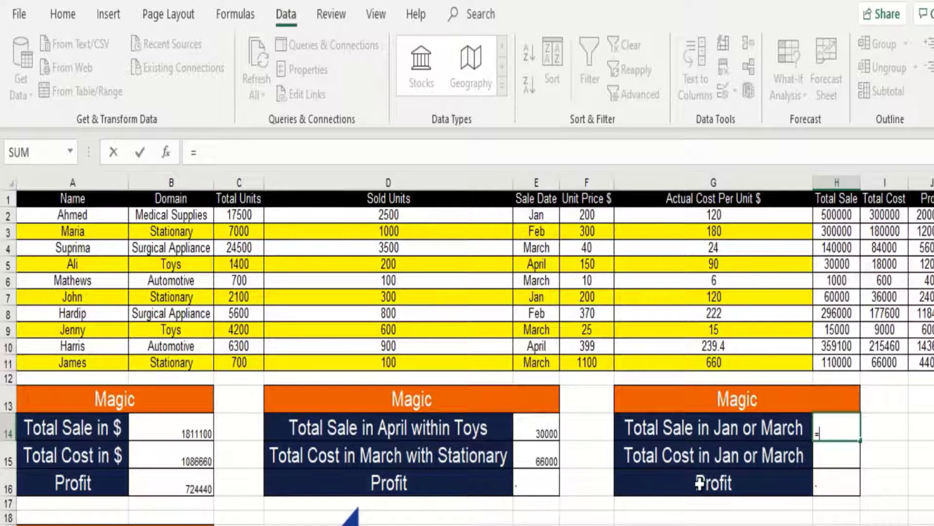
pyautogui.write('sumpro')
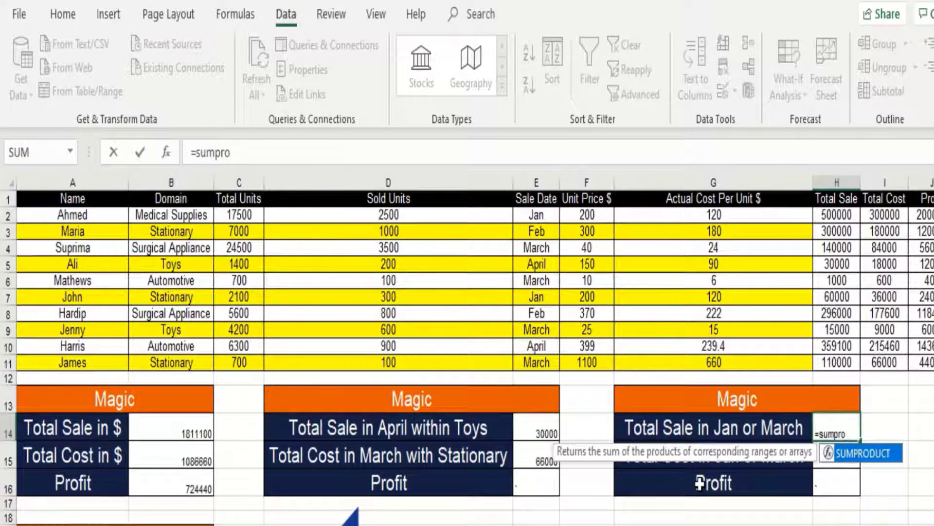
pyautogui.press('Tab')
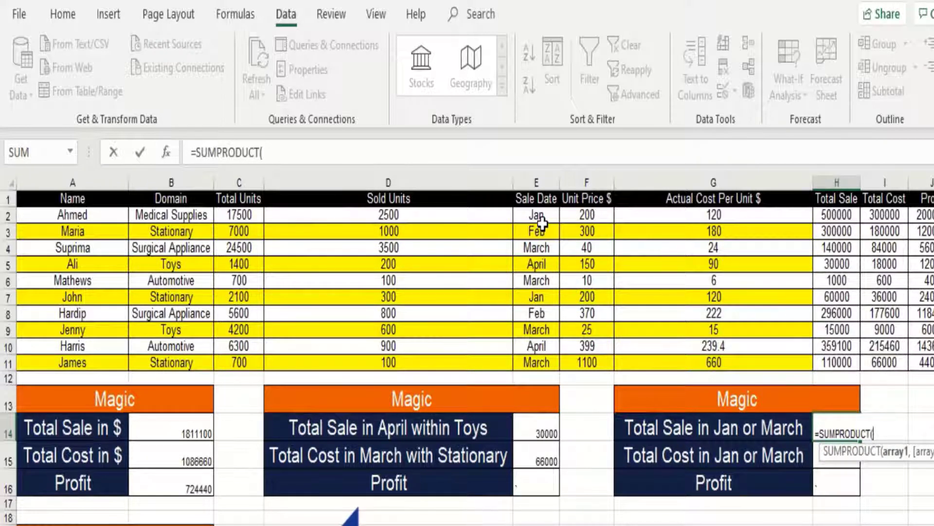
pyautogui.moveTo(540, 219); pyautogui.dragTo(554, 373)
pyautogui.write('=')
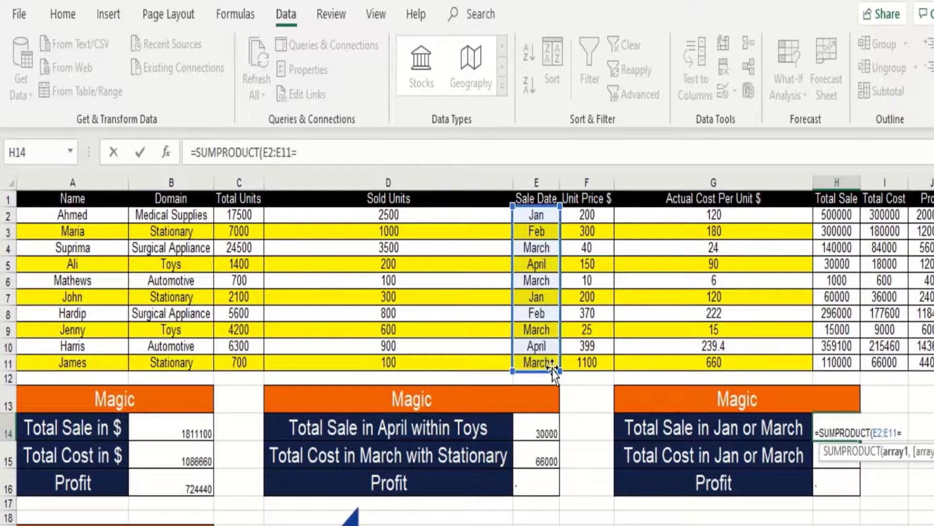
pyautogui.click(544, 214)
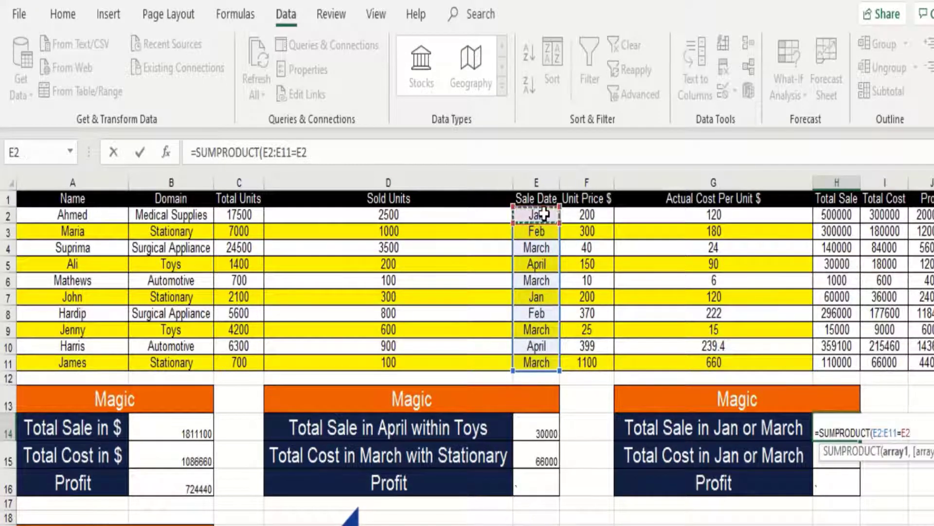
pyautogui.write(')')
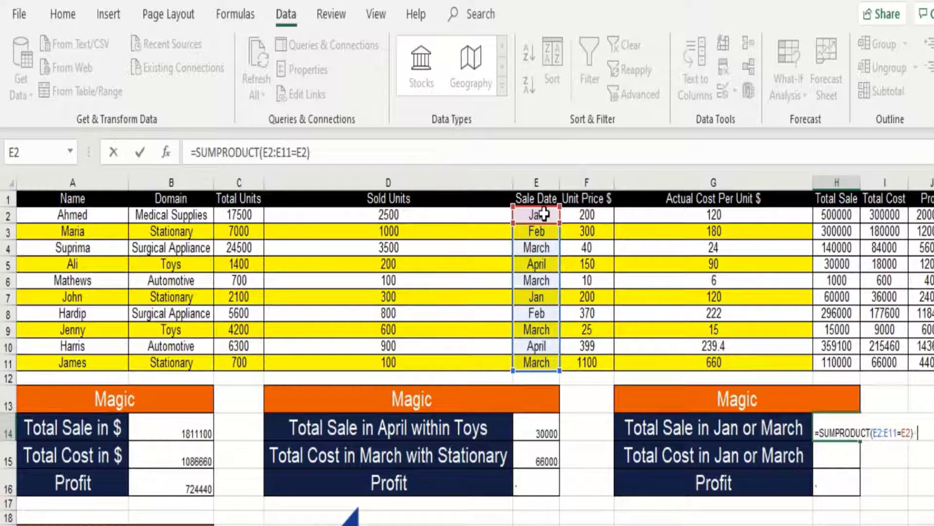
# - Add the March sale date criterion (E2:E11=E4) to the January criterion in H14 with a plus sign as the OR condition
pyautogui.write('+(')
pyautogui.moveTo(544, 214); pyautogui.dragTo(555, 360)
pyautogui.write('=')
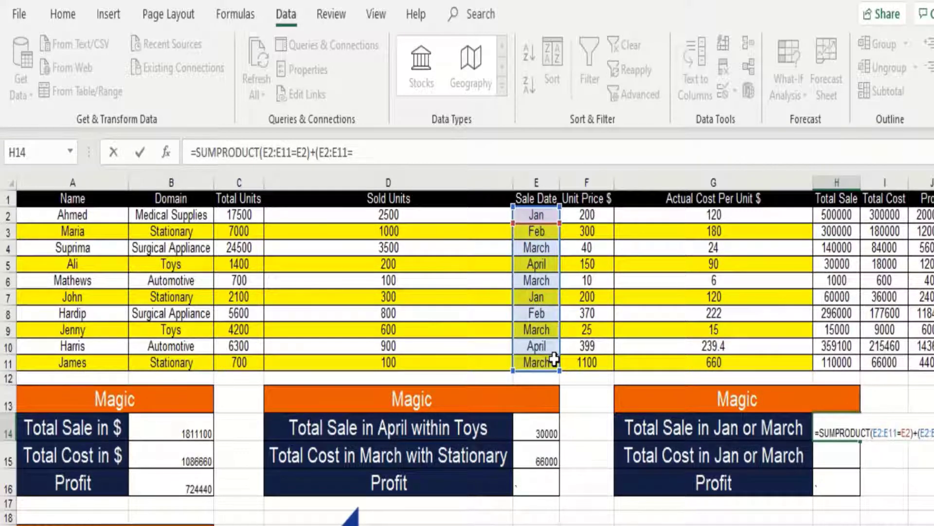
pyautogui.click(537, 251)
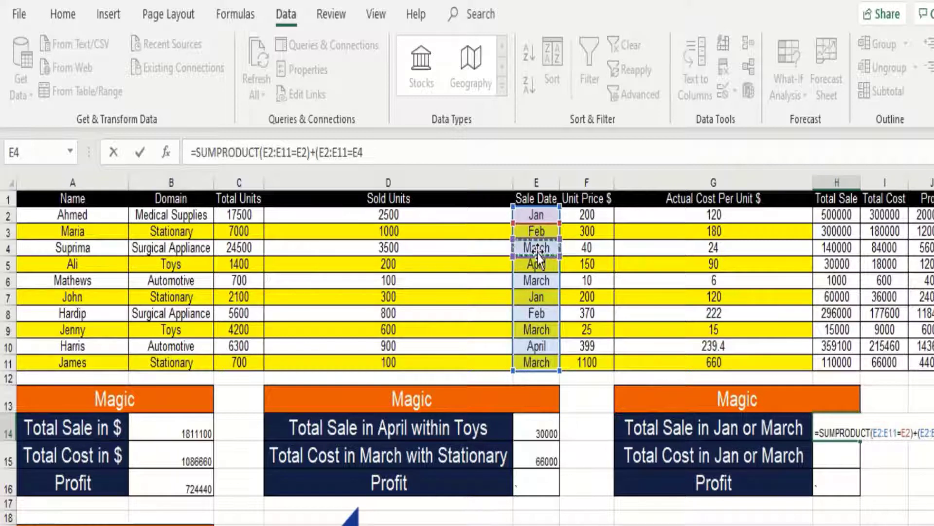
pyautogui.write(')')
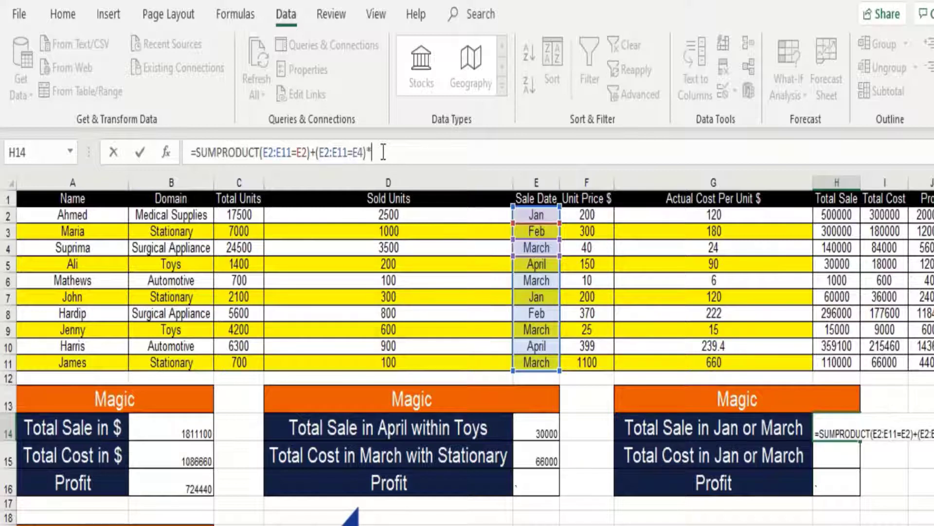
# - Complete the H14 formula as =SUMPRODUCT((E2:E11=E2)+(E2:E11=E4)*D2:D11*F2:F11), including the missing opening parenthesis before the January criterion
pyautogui.write('*')
pyautogui.moveTo(418, 215); pyautogui.dragTo(404, 365)
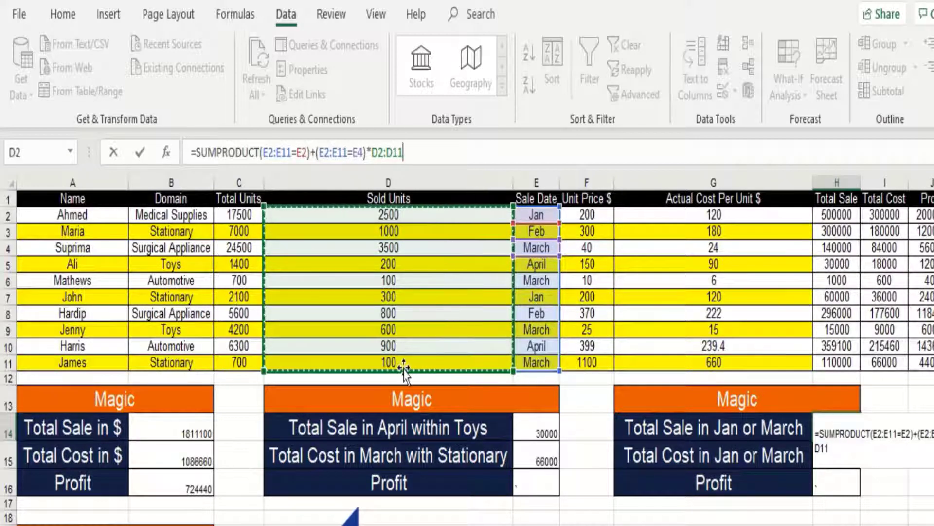
pyautogui.write('*')
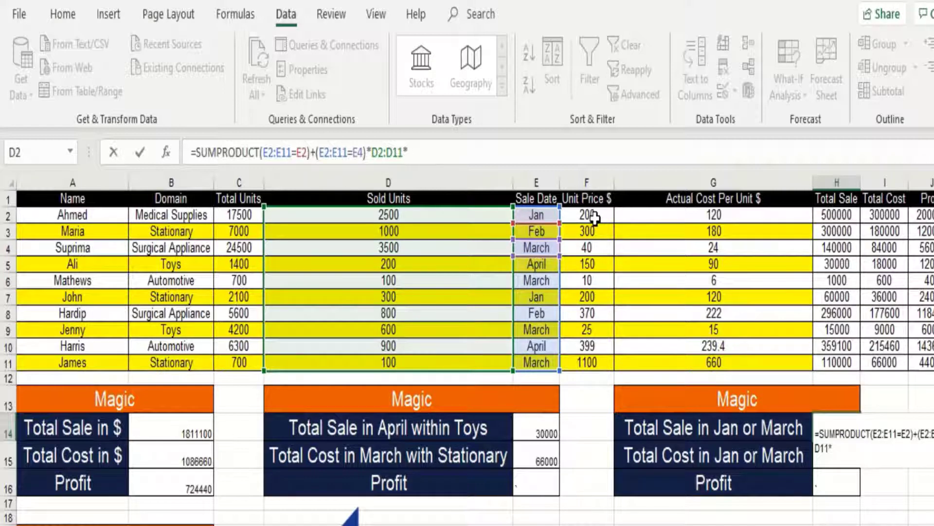
pyautogui.moveTo(594, 214); pyautogui.dragTo(595, 366)
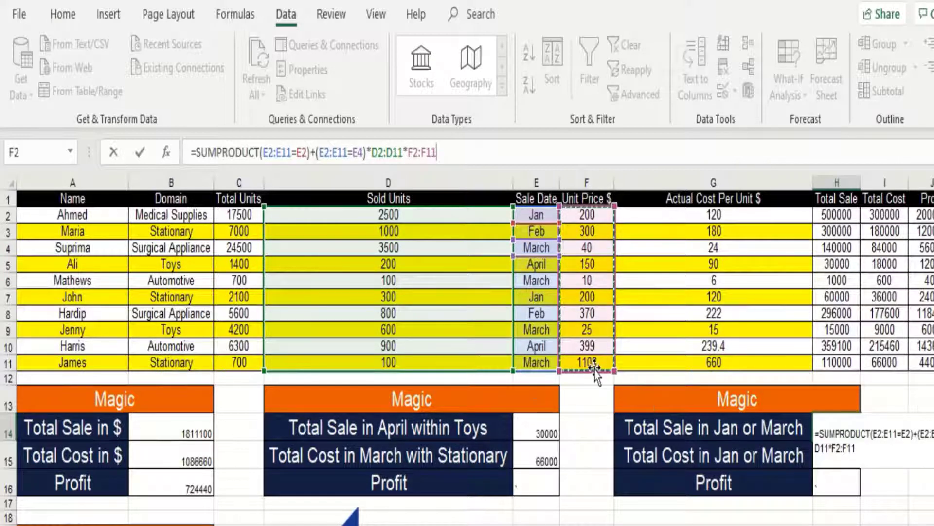
pyautogui.write(')')
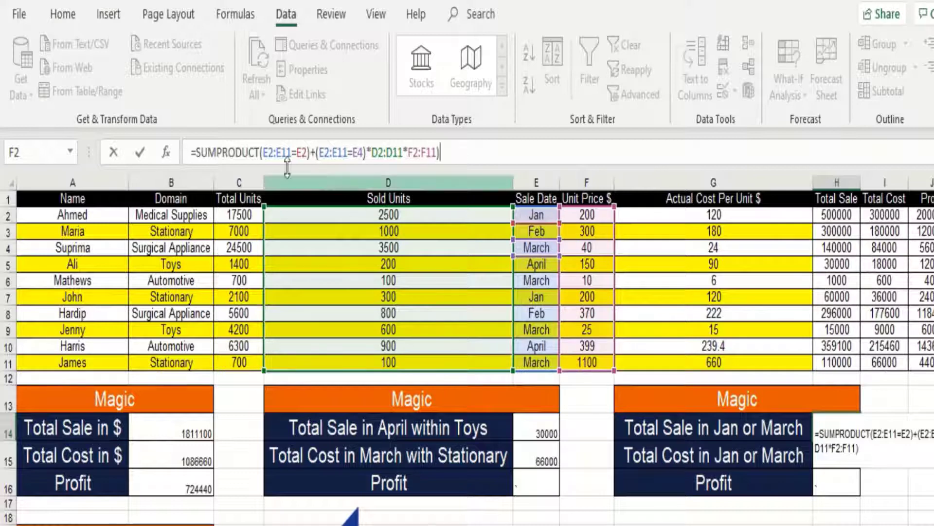
pyautogui.click(260, 153)
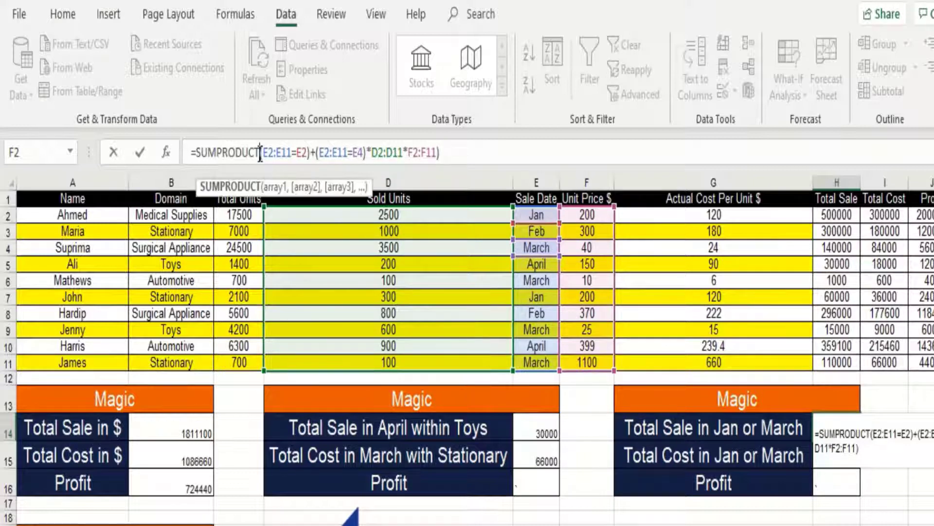
pyautogui.write('(')
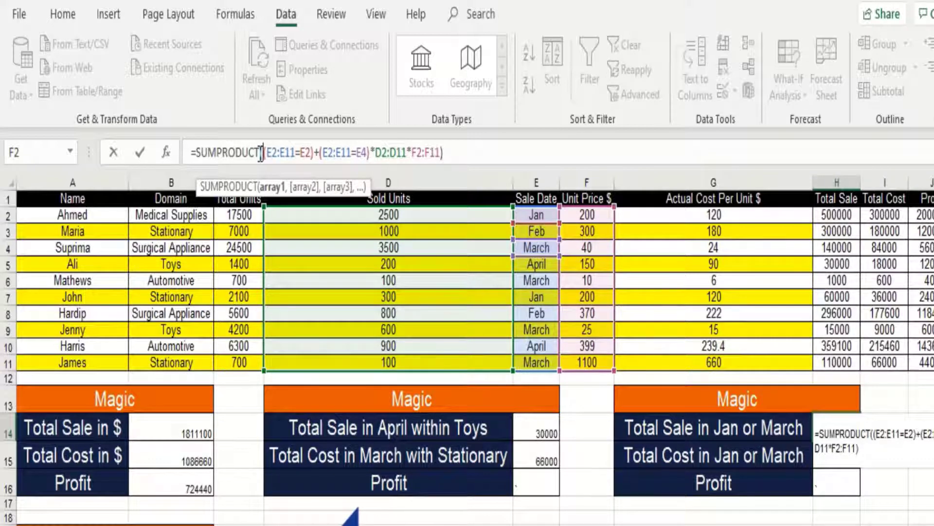
pyautogui.press('Return')
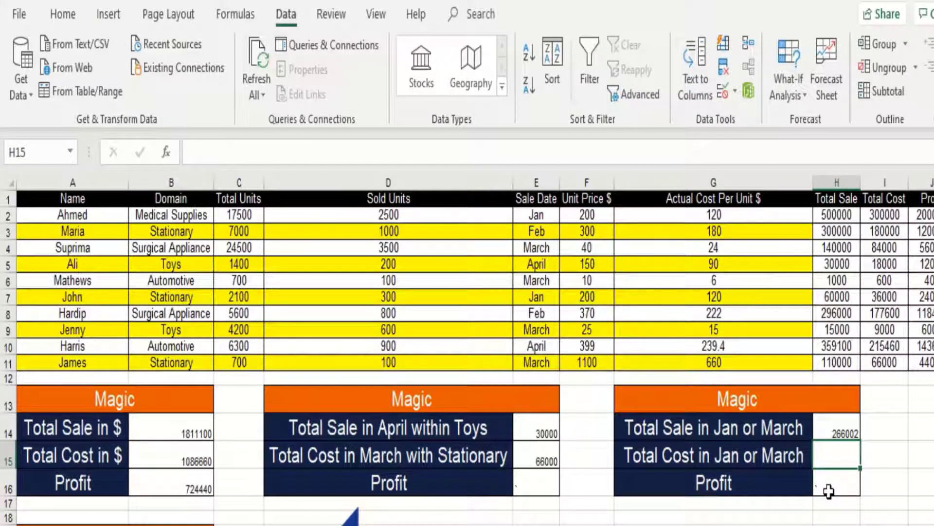
# - Check the H14 result against the sum of the Total Sale values in all January and March rows
pyautogui.click(842, 433)
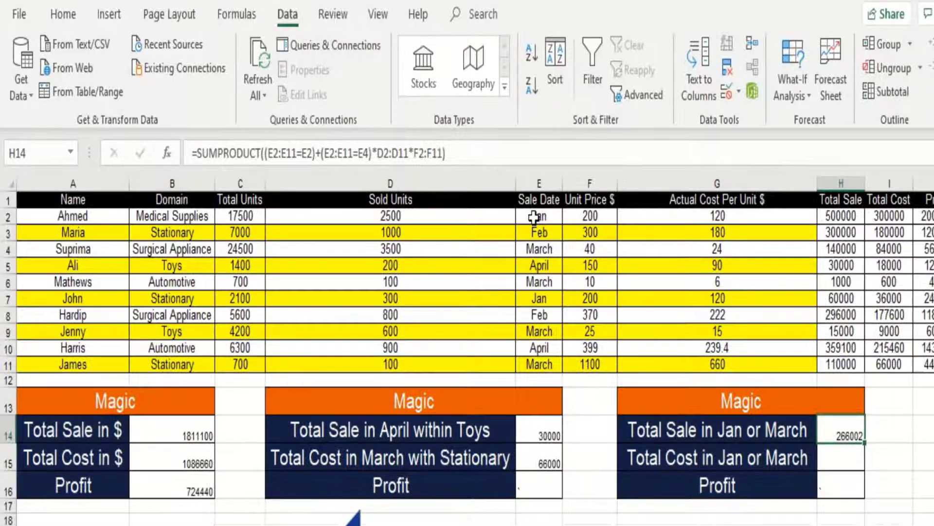
pyautogui.click(534, 216)
pyautogui.rightClick(535, 215)
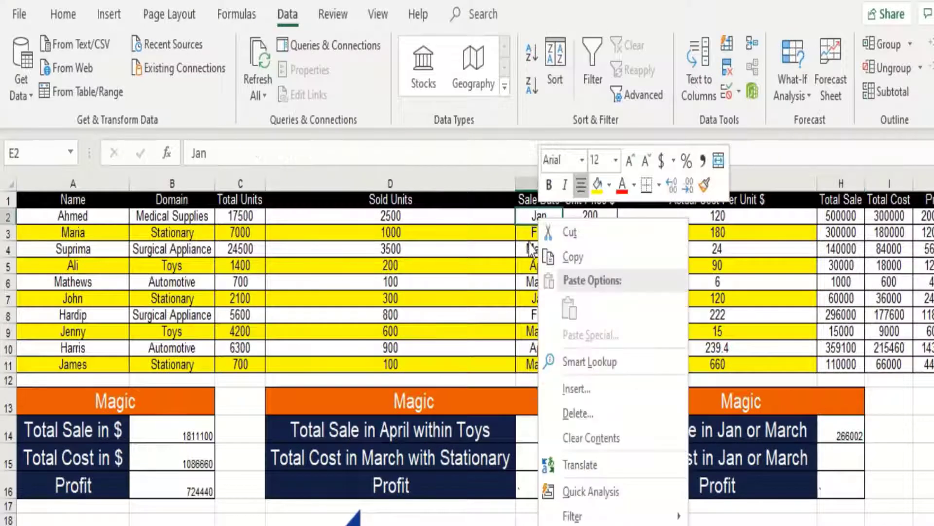
pyautogui.press('Escape')
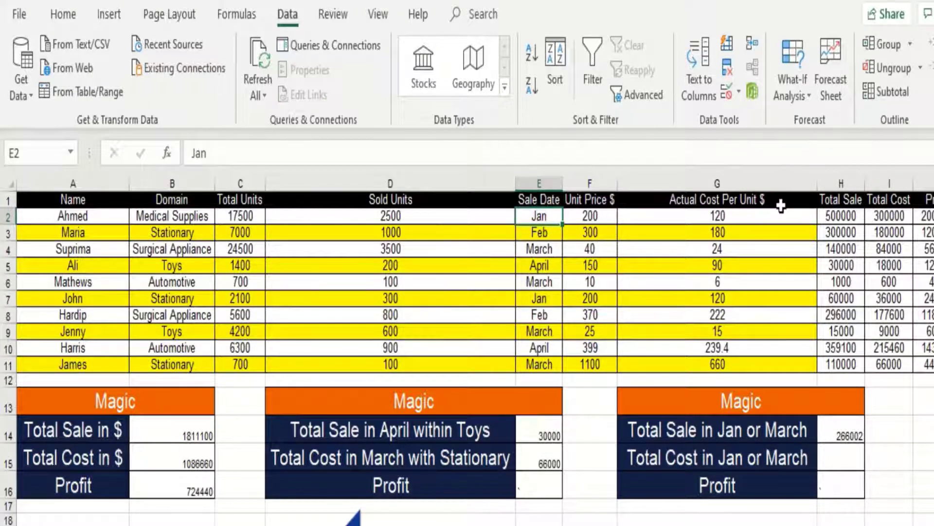
pyautogui.click(842, 215)
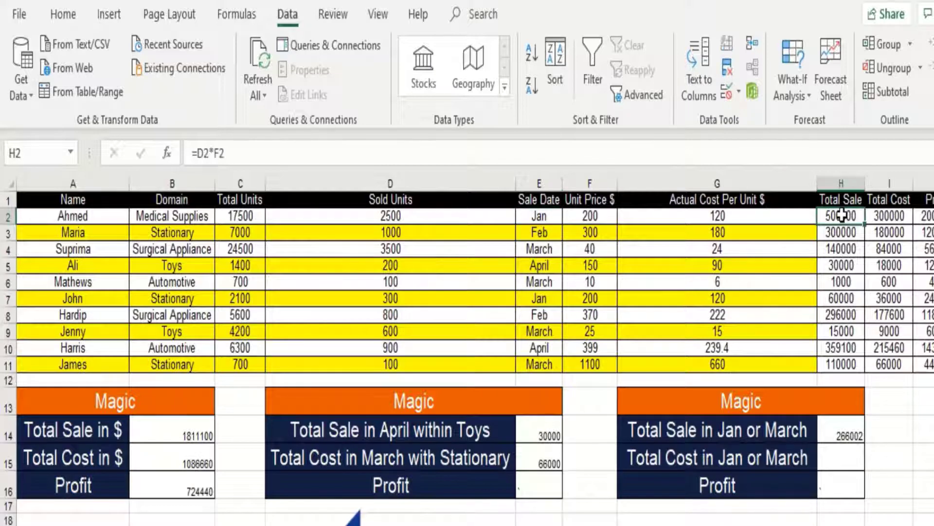
pyautogui.keyDown('ctrl'); pyautogui.click(845, 248); pyautogui.keyUp('ctrl')
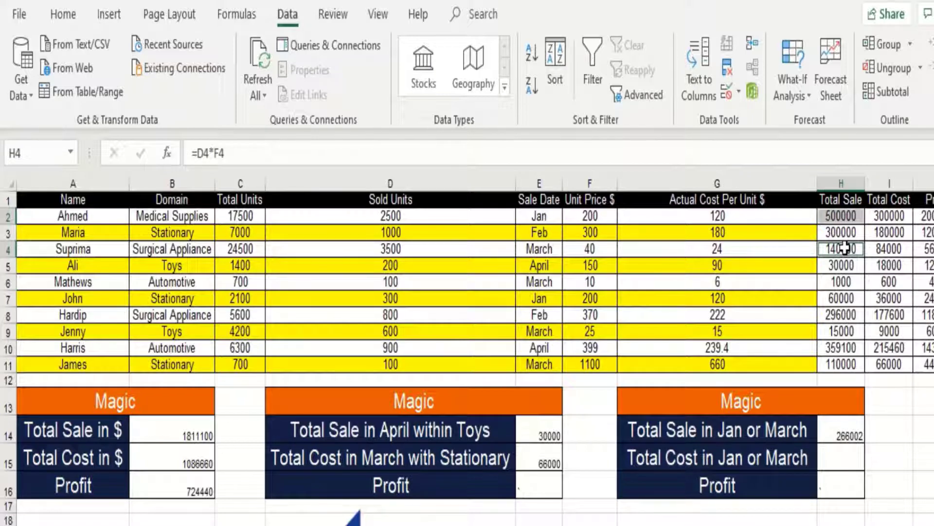
pyautogui.keyDown('ctrl'); pyautogui.click(852, 282); pyautogui.keyUp('ctrl')
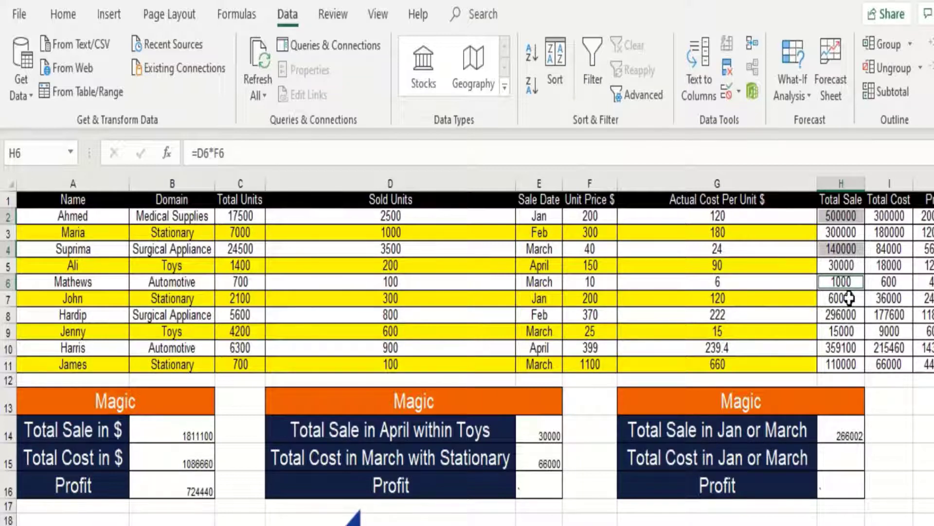
pyautogui.keyDown('ctrl'); pyautogui.click(849, 298); pyautogui.keyUp('ctrl')
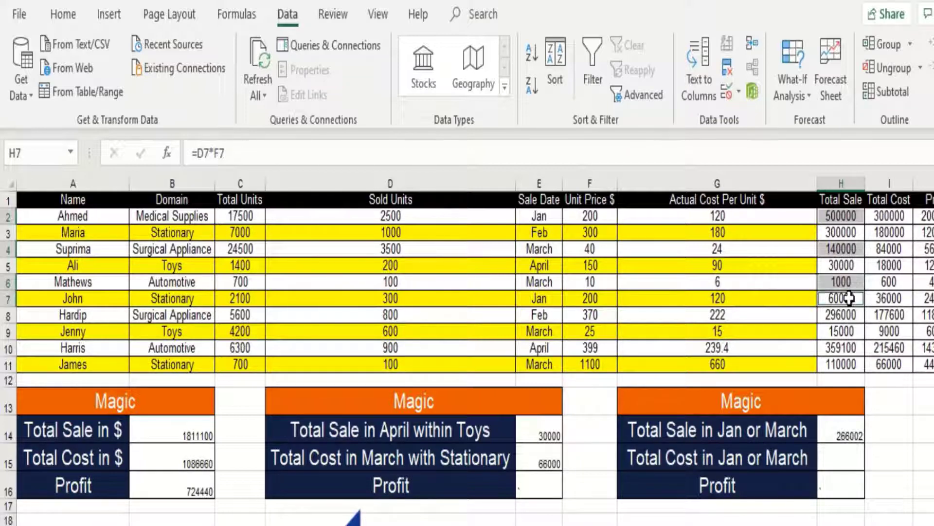
pyautogui.keyDown('ctrl'); pyautogui.click(846, 327); pyautogui.keyUp('ctrl')
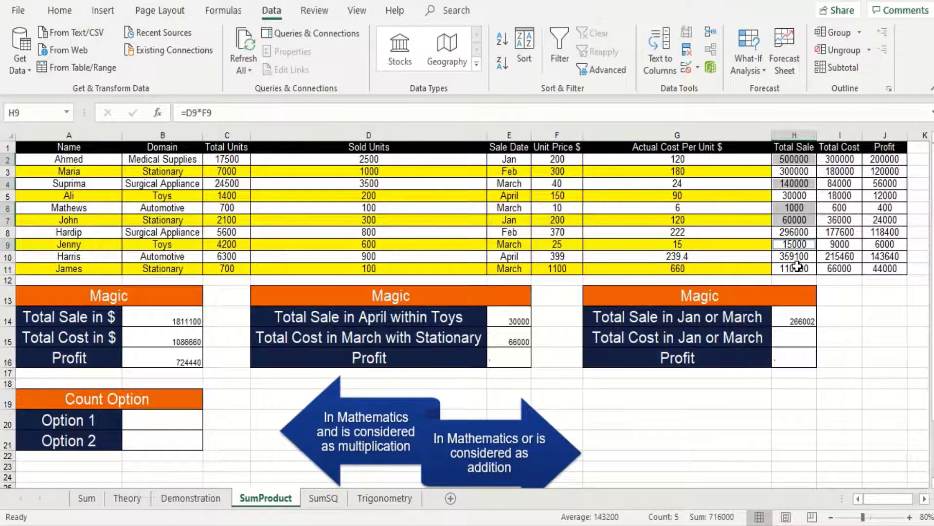
pyautogui.keyDown('ctrl'); pyautogui.click(797, 266); pyautogui.keyUp('ctrl')
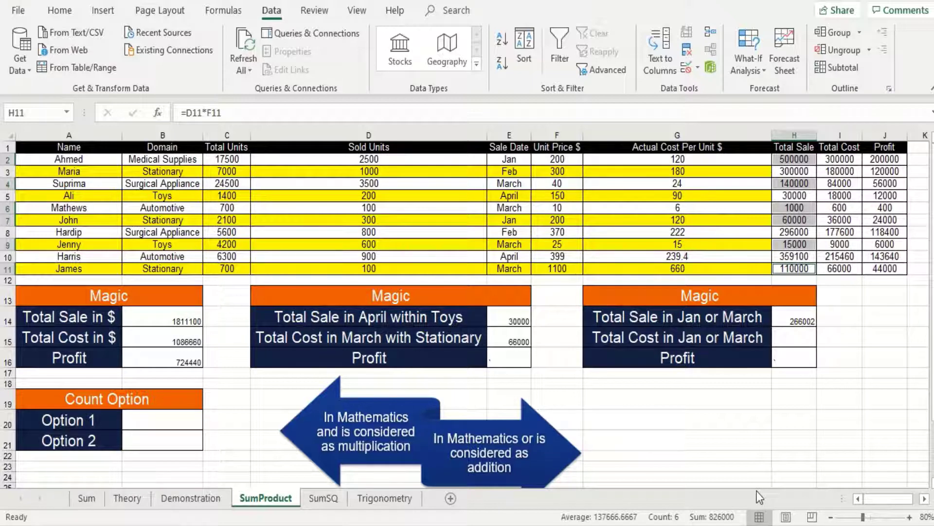
# - Enclose both OR criteria in H14 in an extra pair of parentheses, giving =SUMPRODUCT(((E2:E11=E2)+(E2:E11=E4))*D2:D11*F2:F11)
pyautogui.click(799, 321)
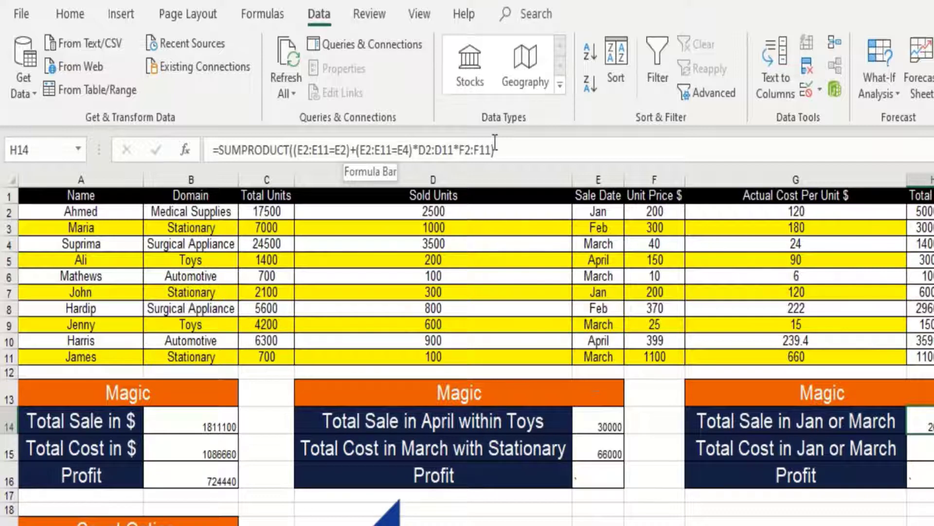
pyautogui.click(295, 150)
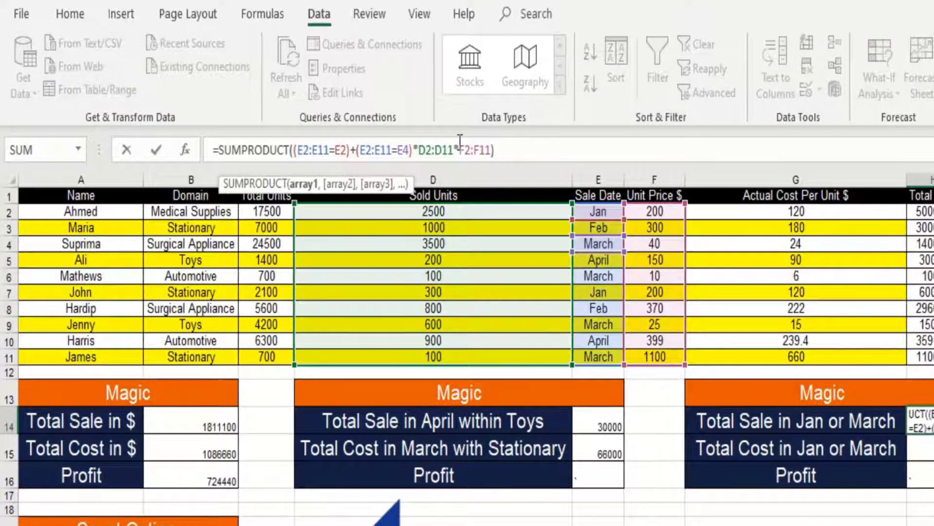
pyautogui.write('(')
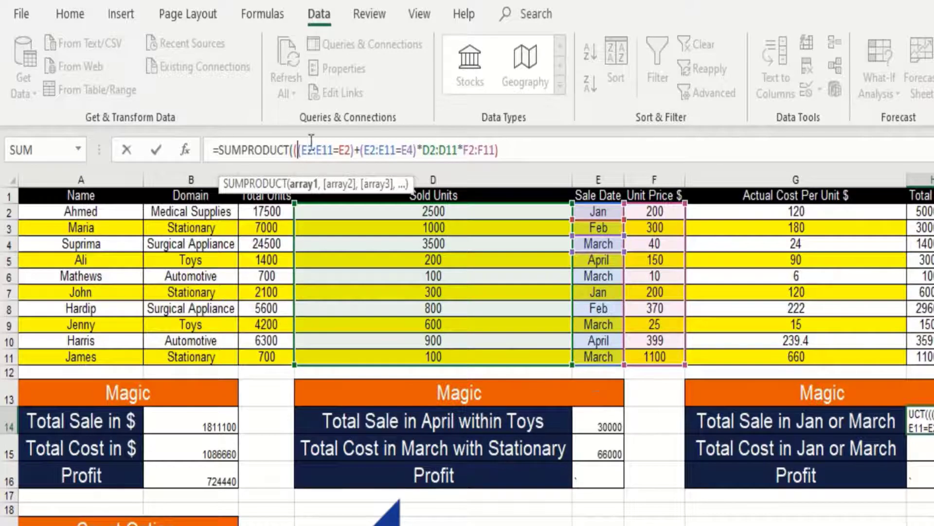
pyautogui.click(418, 151)
pyautogui.write(')')
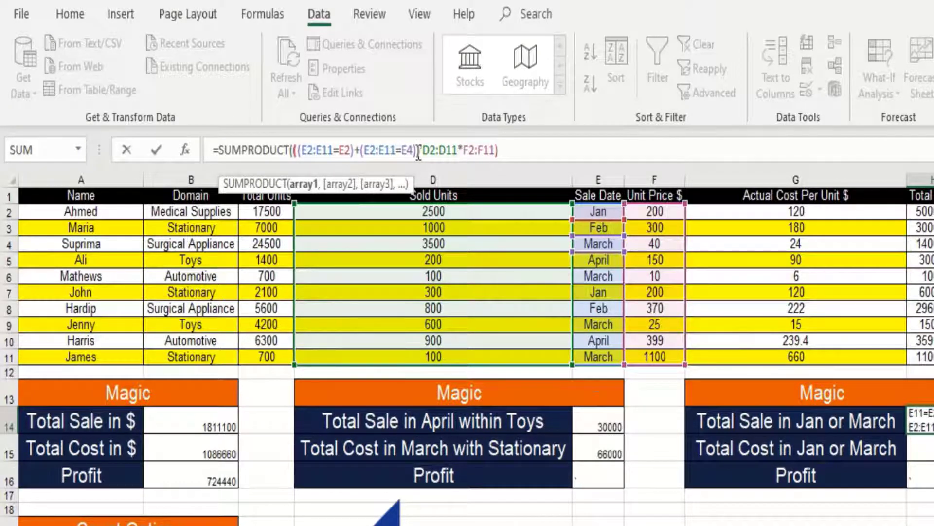
pyautogui.write(')')
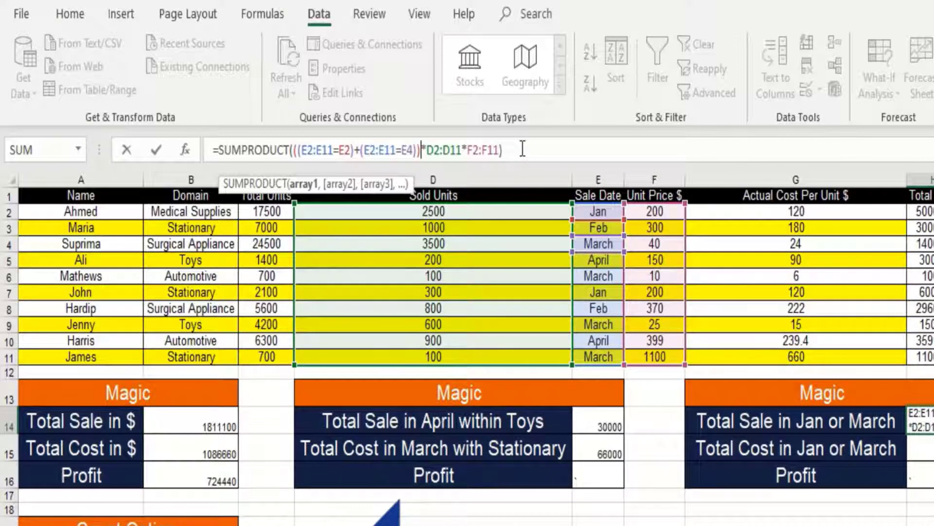
pyautogui.press('Return')
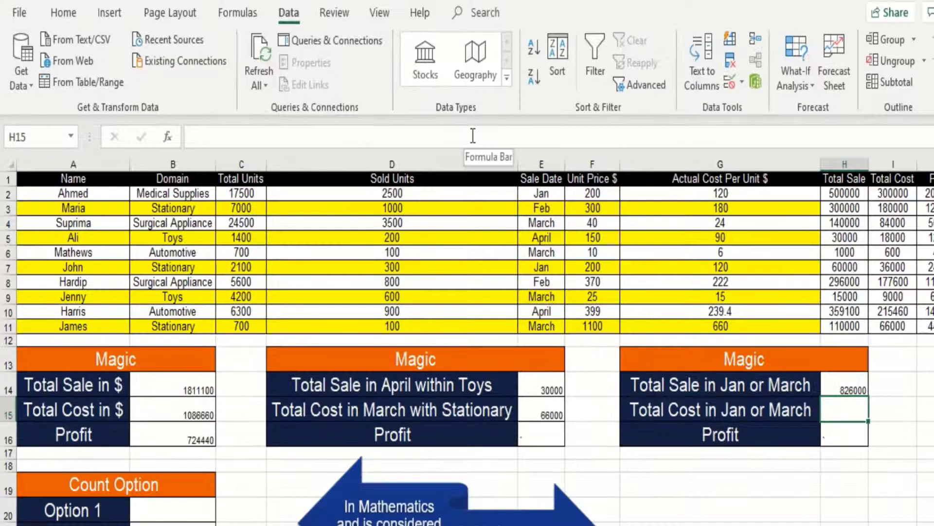
pyautogui.press('Up')
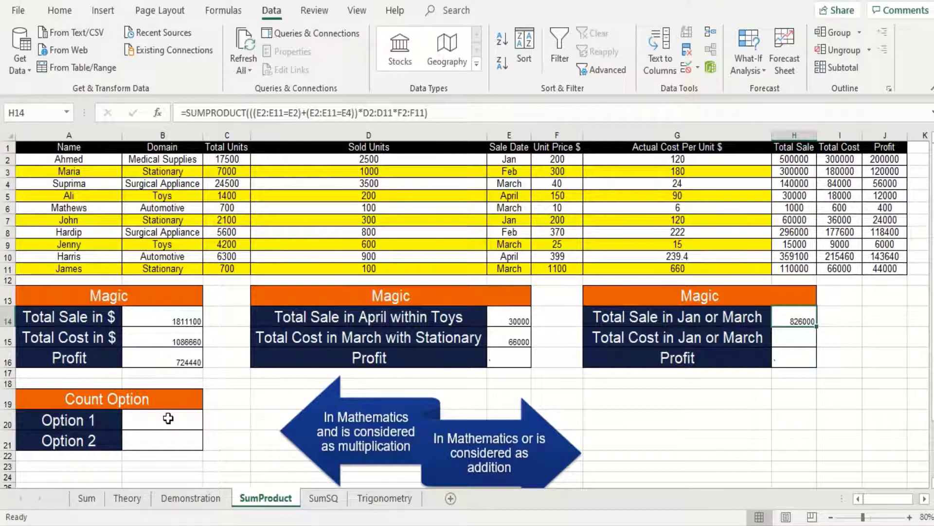
# - Enter =SUMPRODUCT(B2:B11=B3) in B20 for Option 1 of the Count Option table, using the Stationary domain as the criterion
pyautogui.click(168, 418)
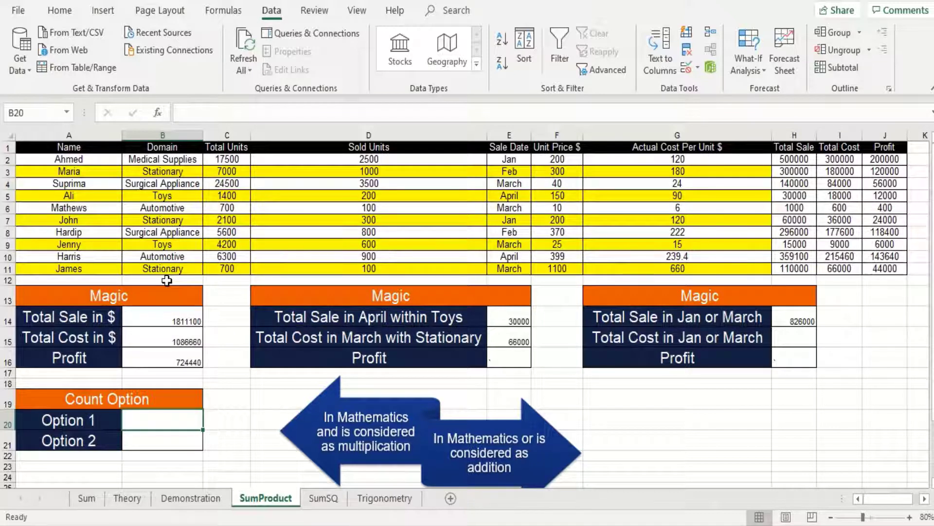
pyautogui.write('=sum')
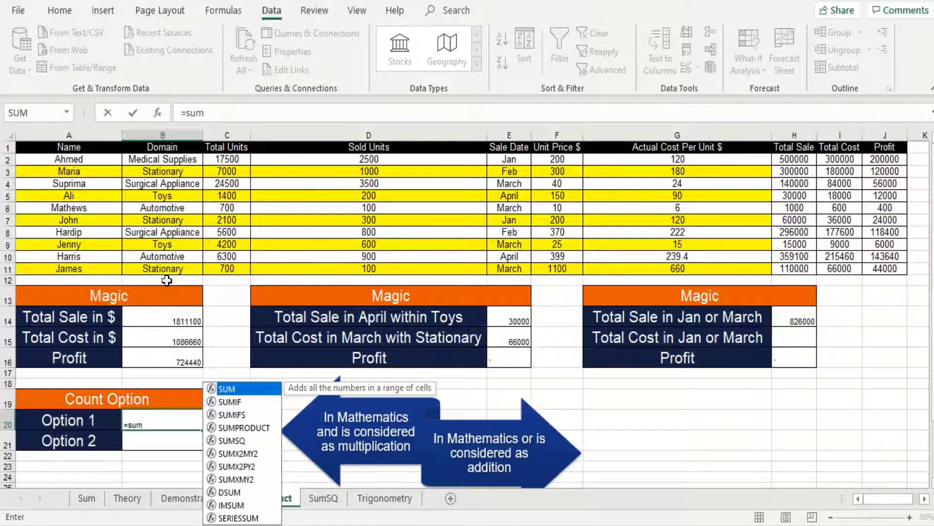
pyautogui.press('Down')
pyautogui.press('Down')
pyautogui.press('Down')
pyautogui.press('Tab')
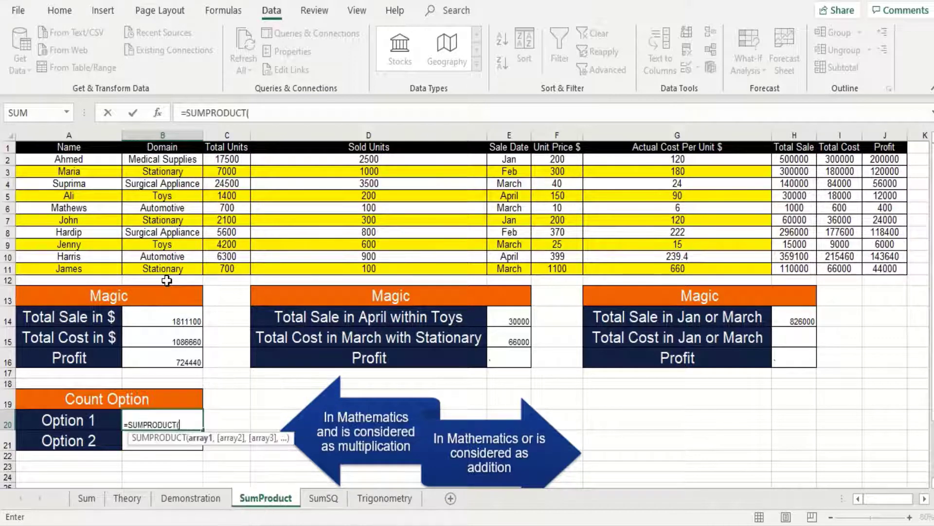
pyautogui.moveTo(184, 163); pyautogui.dragTo(173, 265)
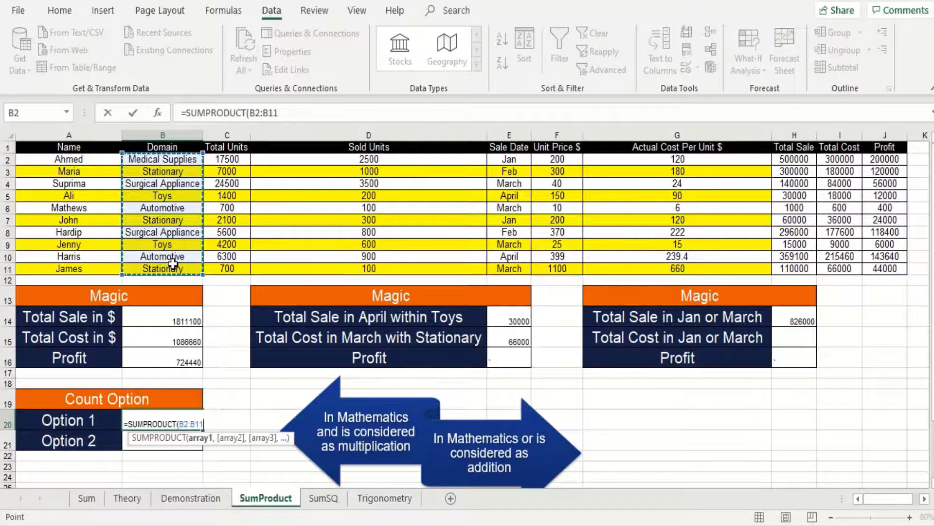
pyautogui.write('=')
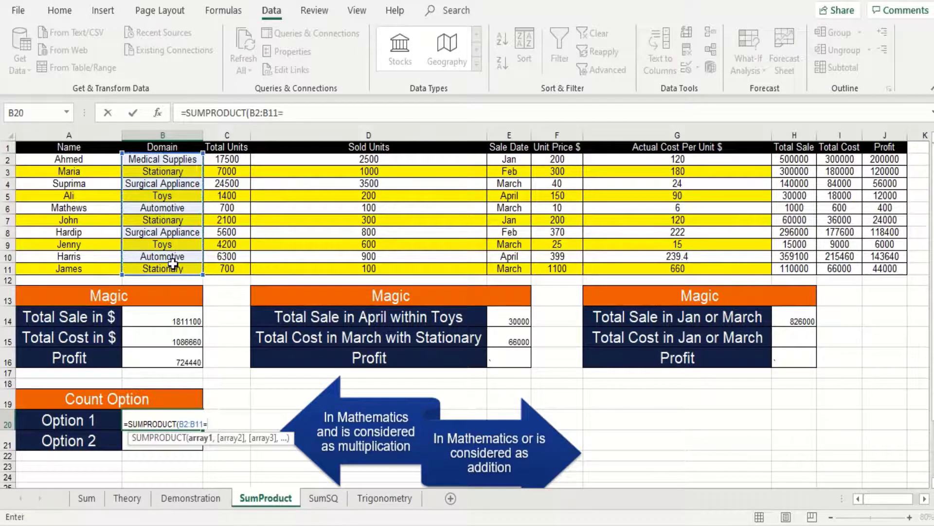
pyautogui.click(175, 170)
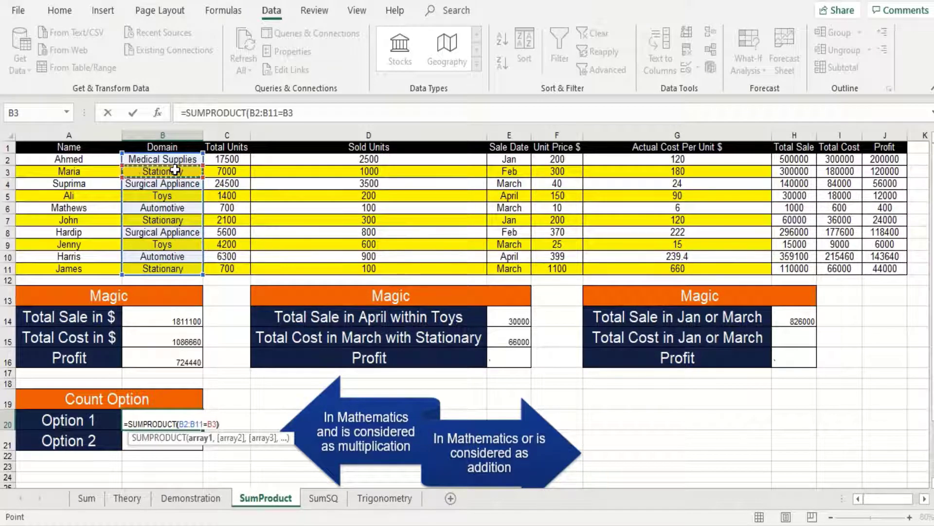
pyautogui.write(')')
pyautogui.press('Return')
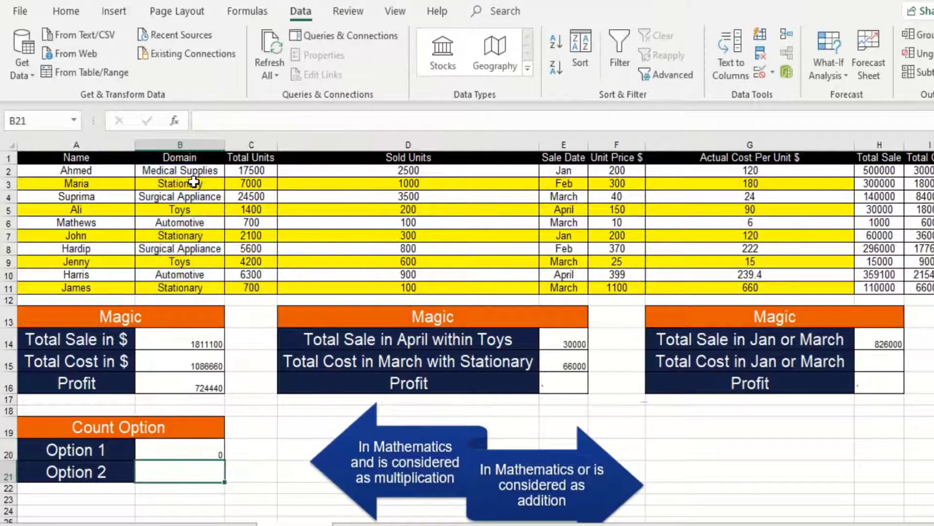
# - Enclose the Stationary criterion in B20 in its own parentheses, giving =SUMPRODUCT((B2:B11=B3))
pyautogui.press('Up')
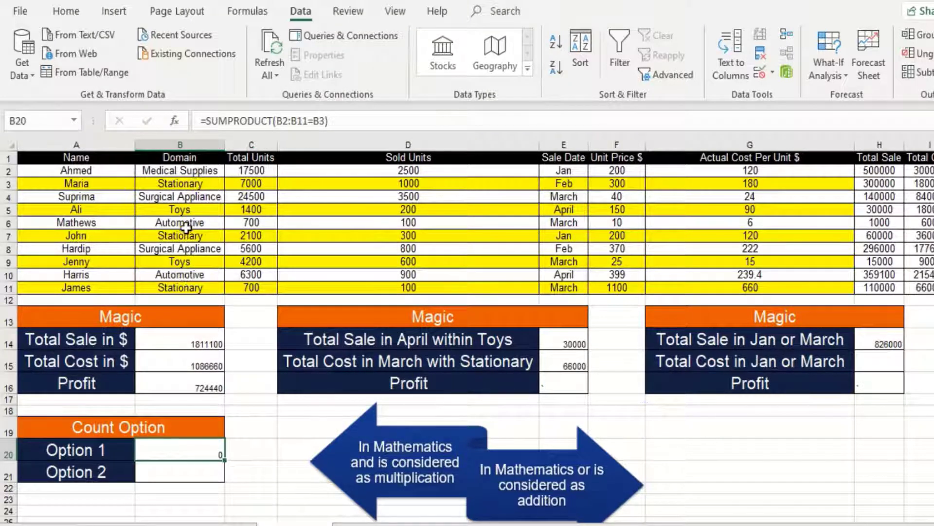
pyautogui.click(273, 120)
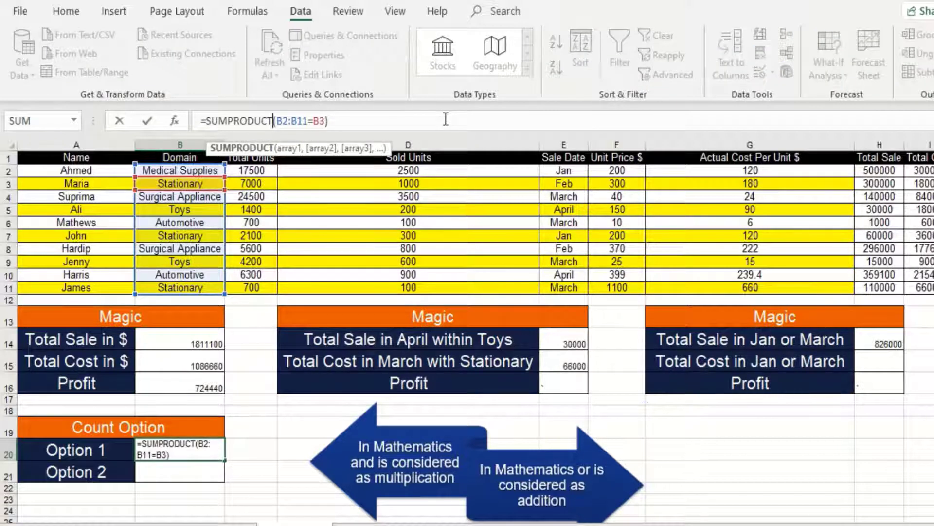
pyautogui.write('(')
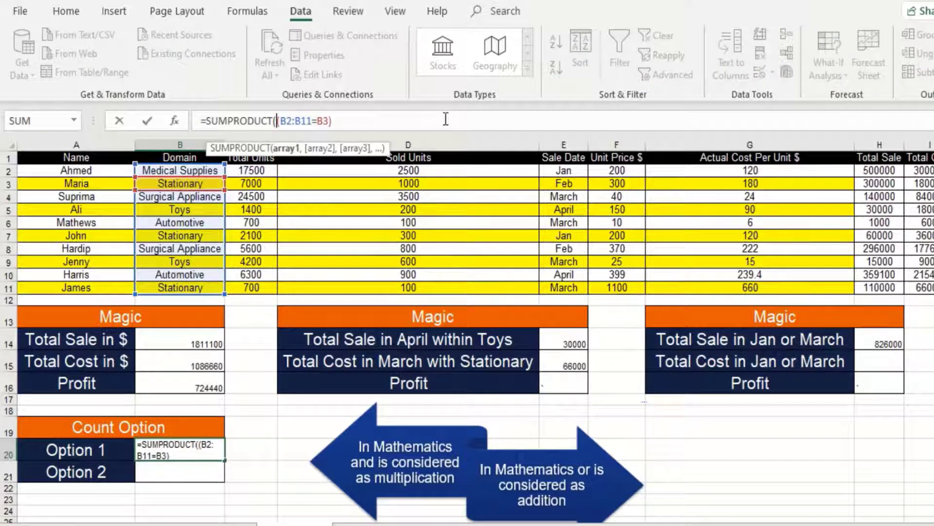
pyautogui.click(376, 116)
pyautogui.write(')')
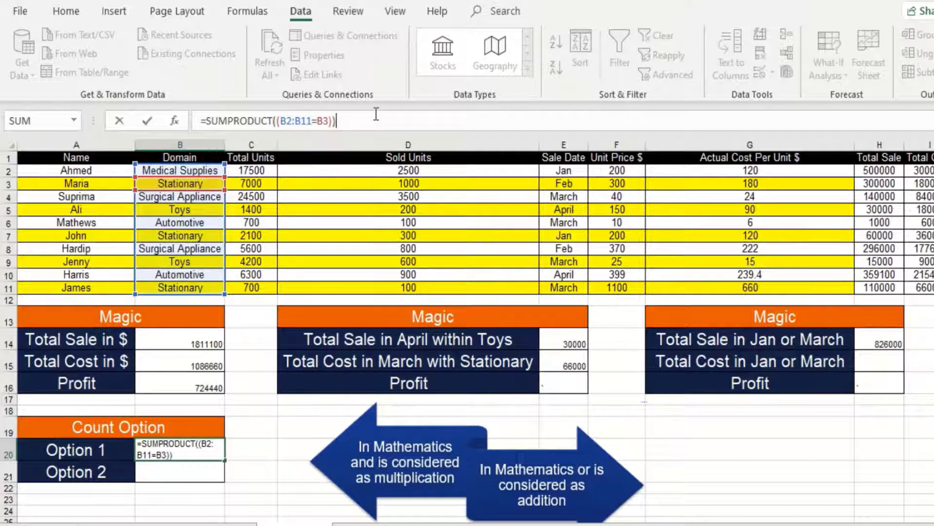
pyautogui.press('Return')
pyautogui.press('Up')
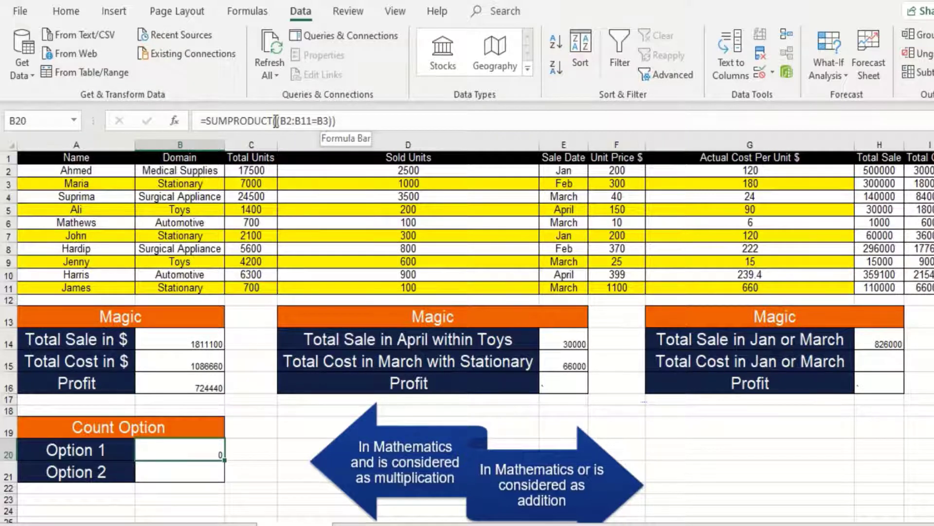
# - Add a double minus before the criterion in B20 to convert its logical results to numbers, giving =SUMPRODUCT(--(B2:B11=B3))
pyautogui.click(276, 120)
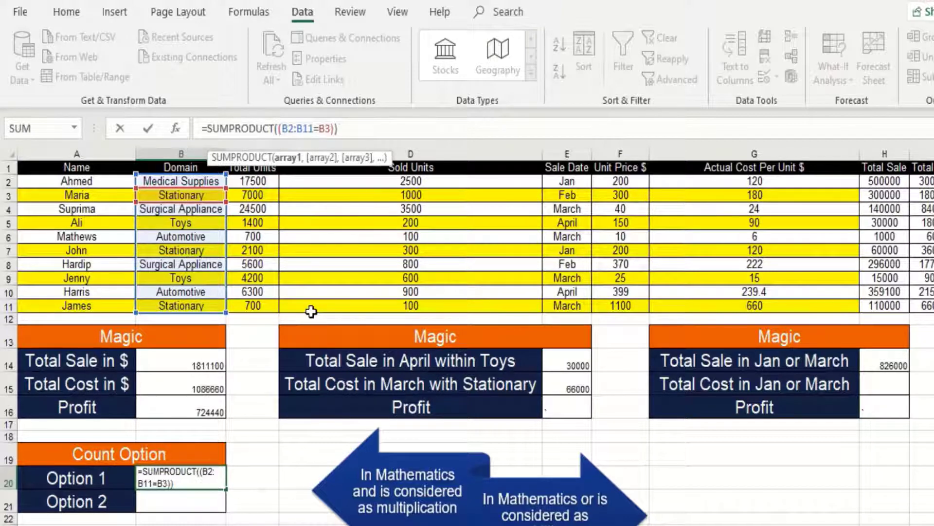
pyautogui.write('--')
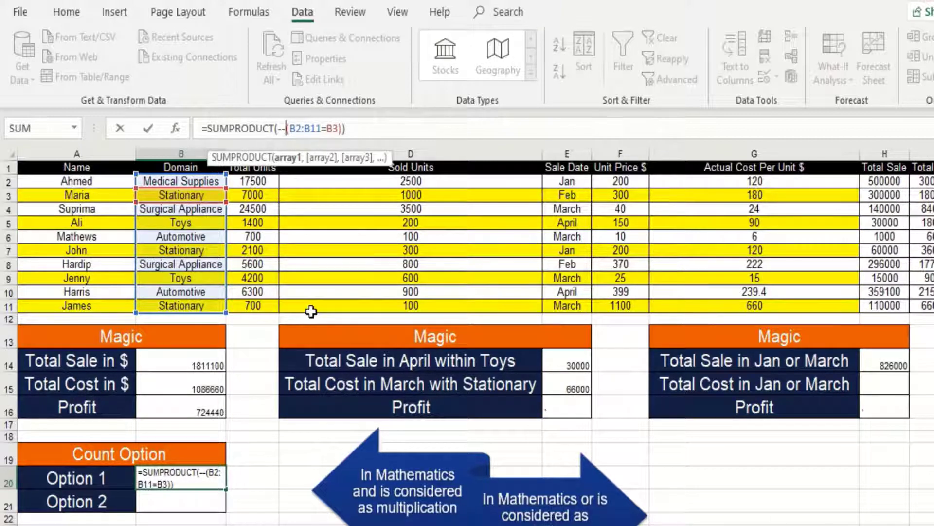
pyautogui.press('Return')
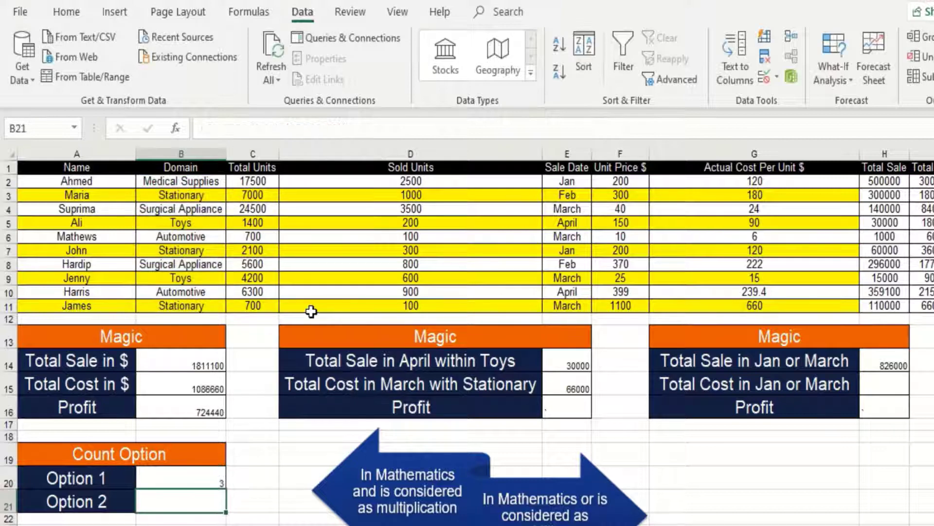
pyautogui.press('Up')
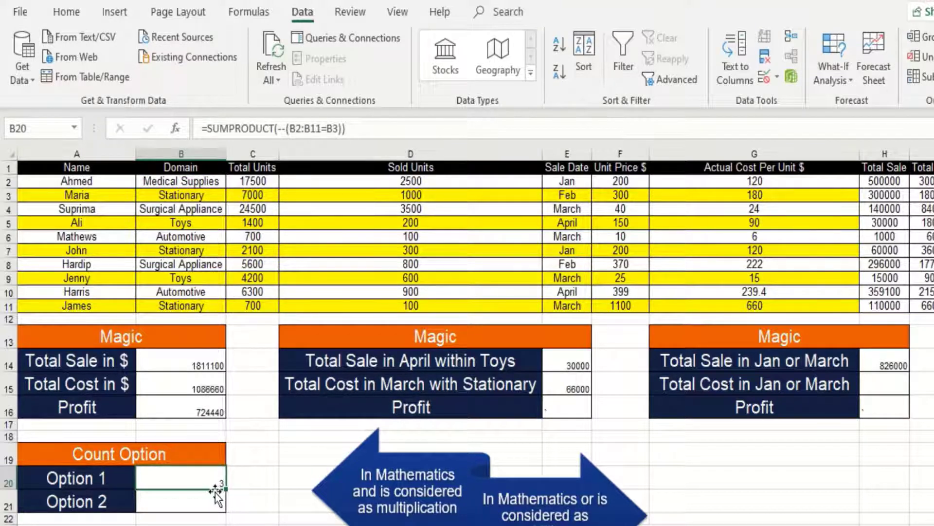
# - Check the Option 1 count in B20 against the Stationary entries in B3, B7 and B11
pyautogui.click(216, 199)
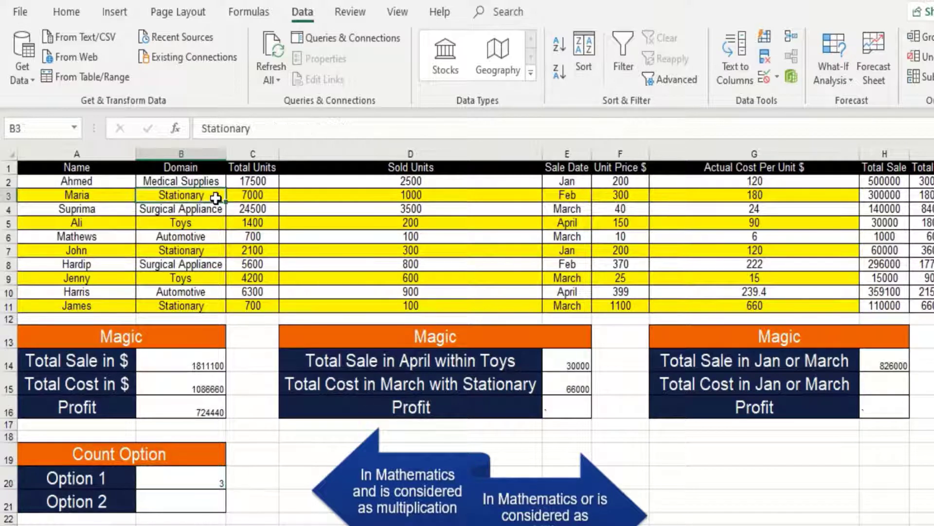
pyautogui.click(191, 249)
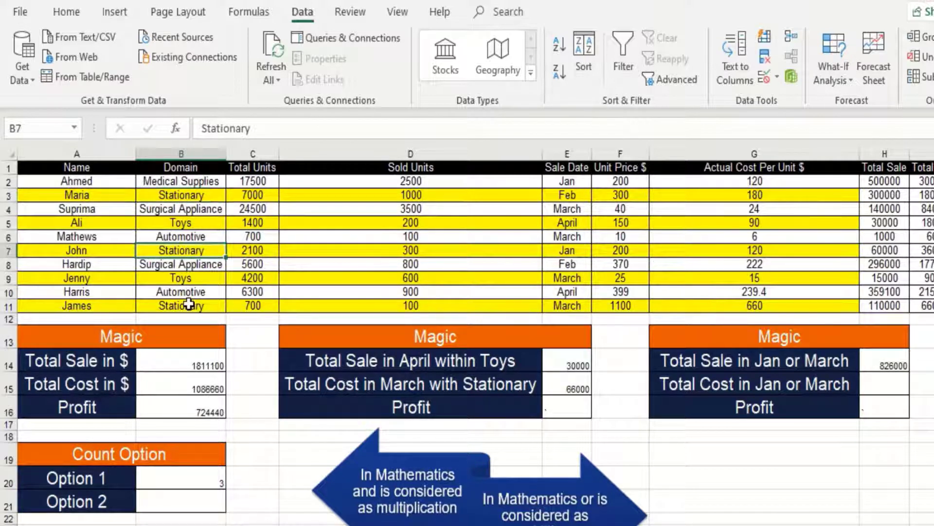
pyautogui.click(189, 304)
pyautogui.click(190, 473)
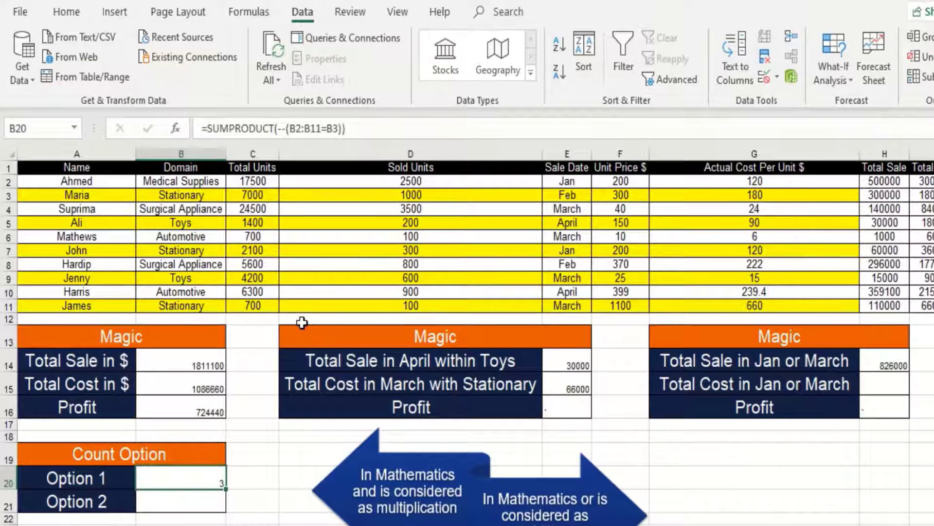
# - Begin a SUMPRODUCT formula in B21 for Option 2 with the Stationary criterion B2:B11=B3
pyautogui.click(190, 495)
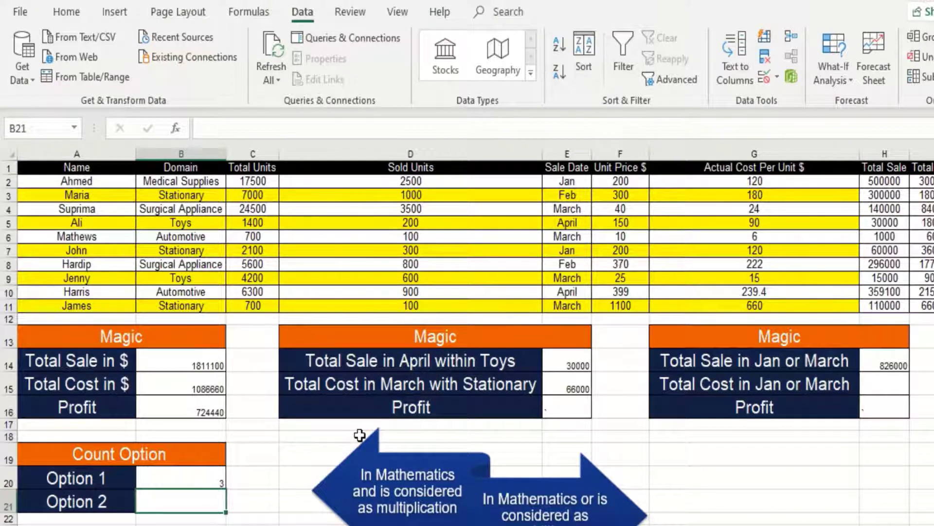
pyautogui.write('=sumpro')
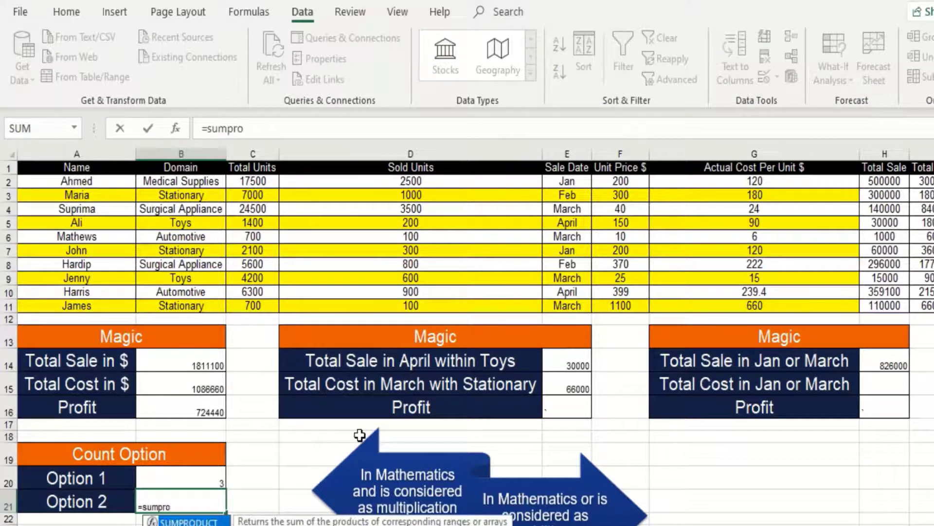
pyautogui.press('Tab')
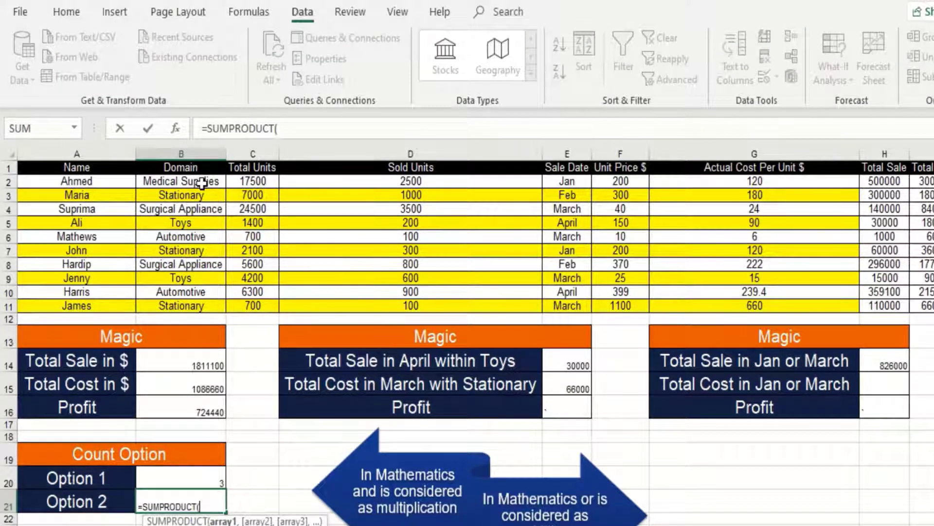
pyautogui.moveTo(202, 180); pyautogui.dragTo(201, 311)
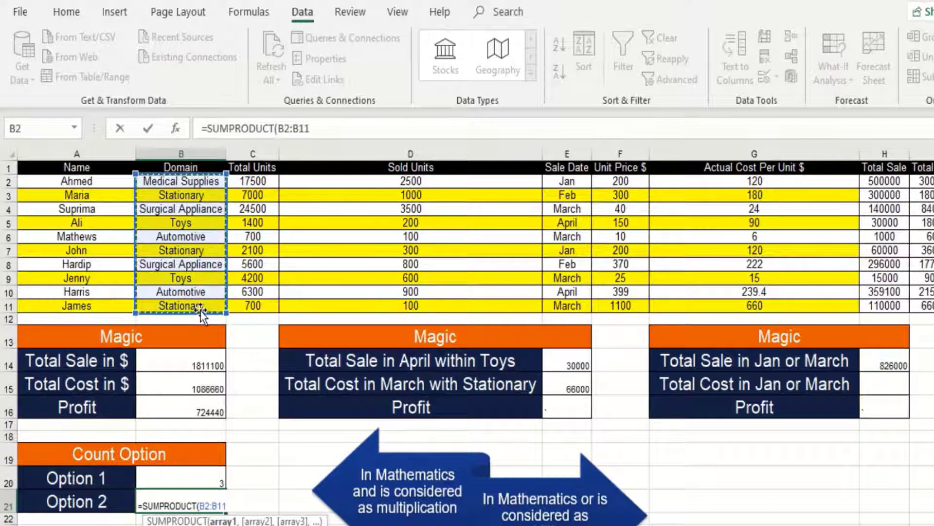
pyautogui.write('=')
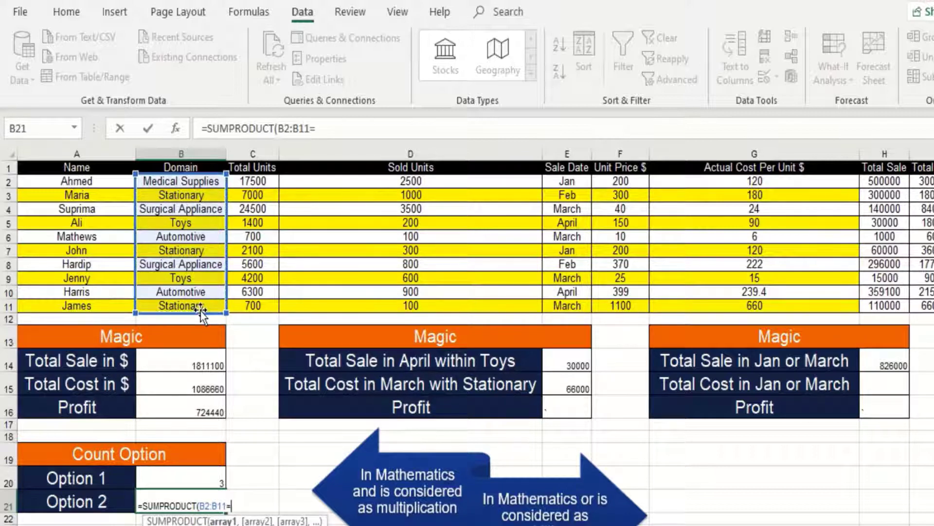
pyautogui.click(195, 193)
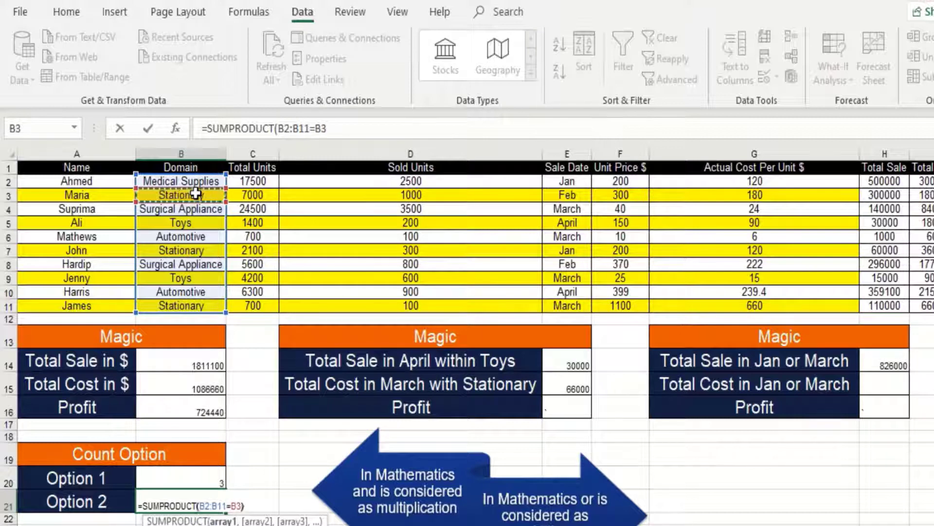
# - Multiply by the Toys criterion and add the missing opening parenthesis, entering =SUMPRODUCT((B2:B11=B3)*(B2:B11=B5)) in B21
pyautogui.write(')*')
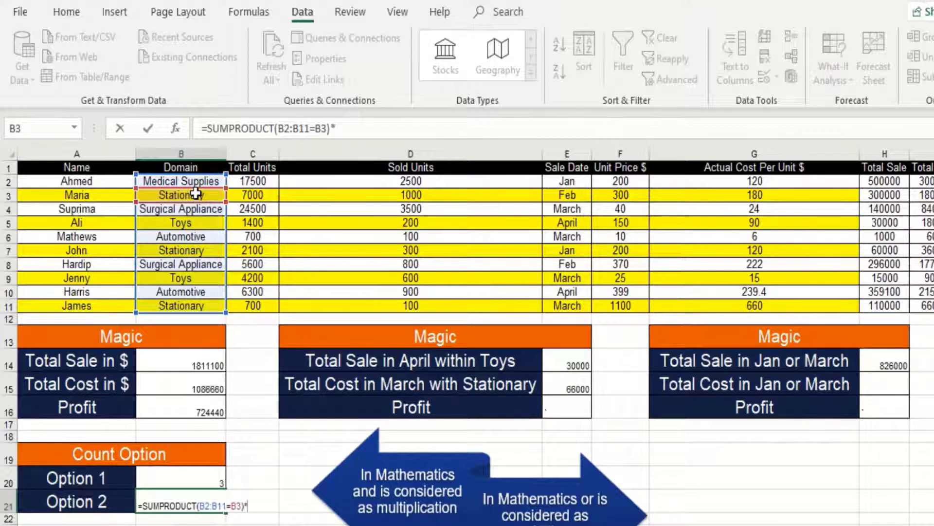
pyautogui.write(' (')
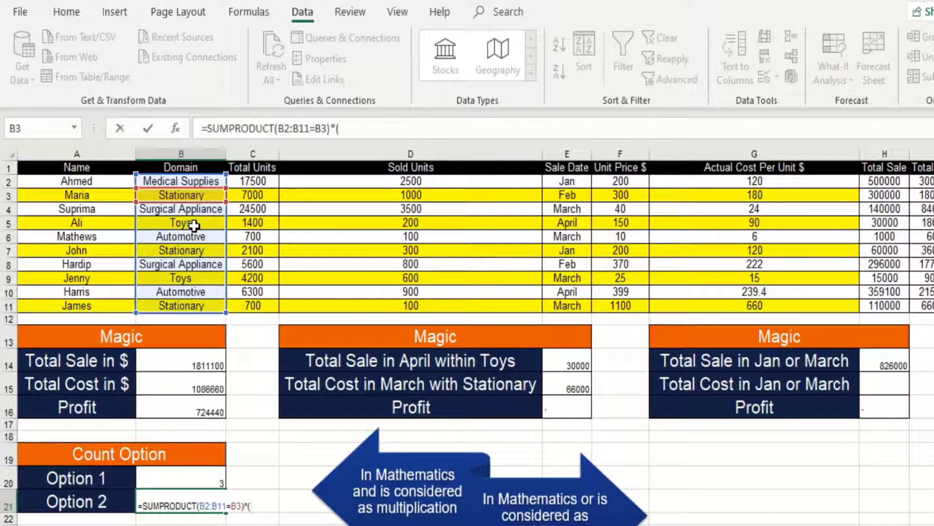
pyautogui.moveTo(195, 181); pyautogui.dragTo(198, 307)
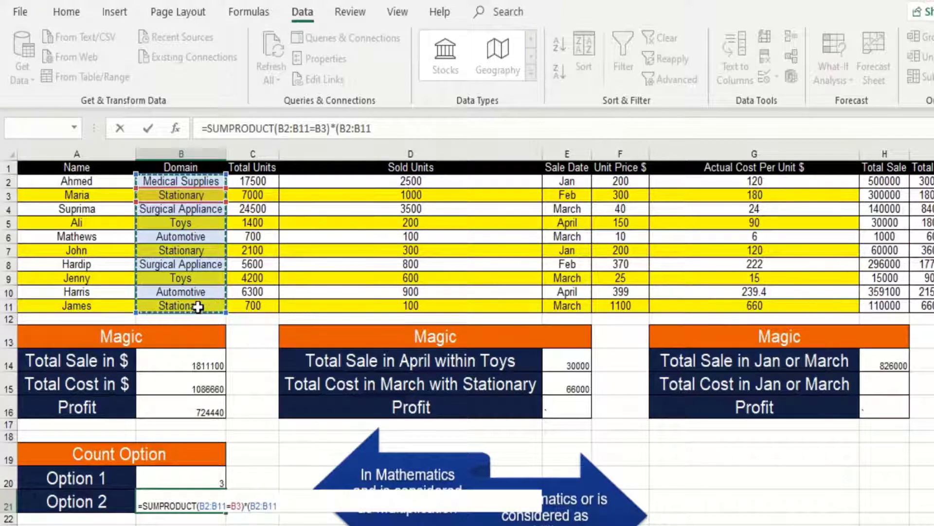
pyautogui.write('=')
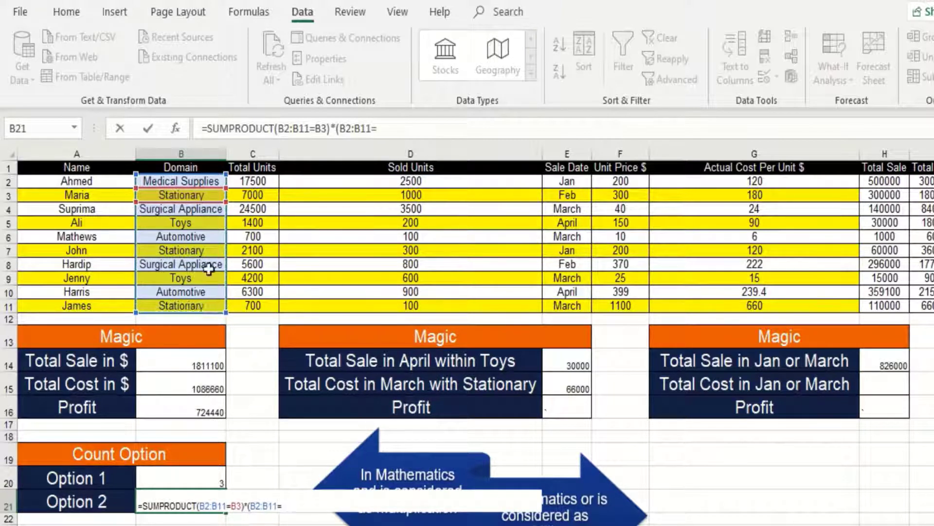
pyautogui.click(195, 223)
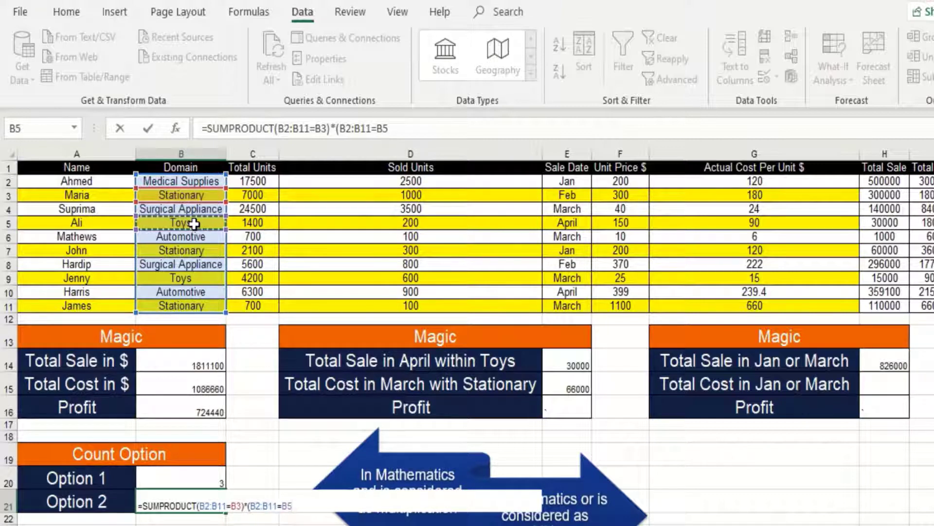
pyautogui.write('))')
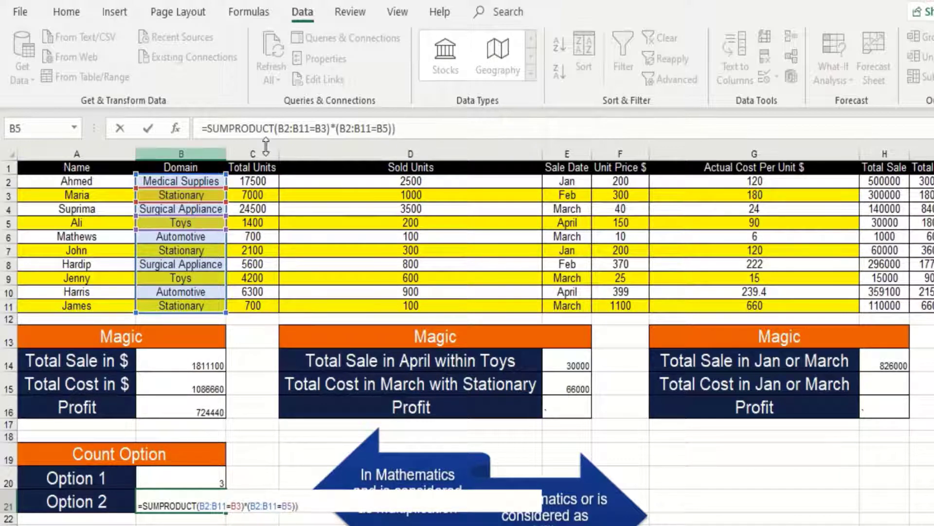
pyautogui.click(276, 130)
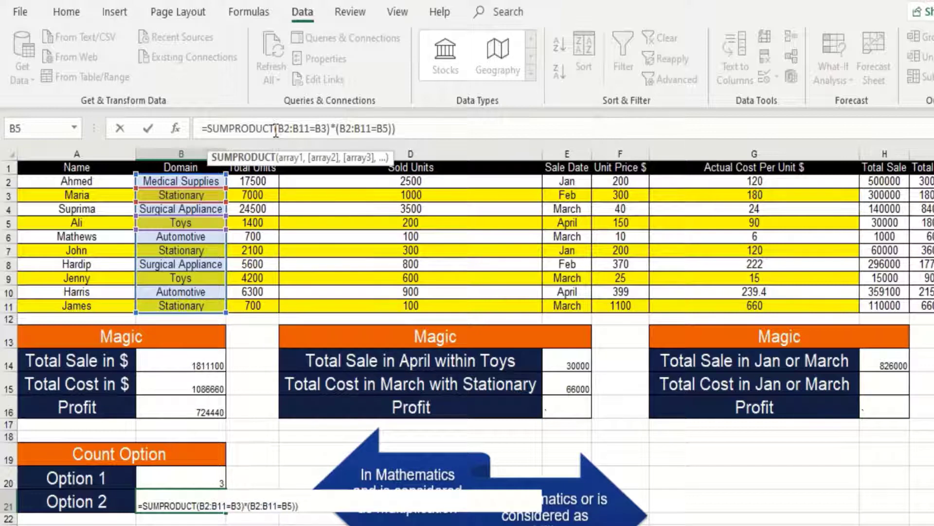
pyautogui.write('(')
pyautogui.hotkey('ctrl', 'Return')
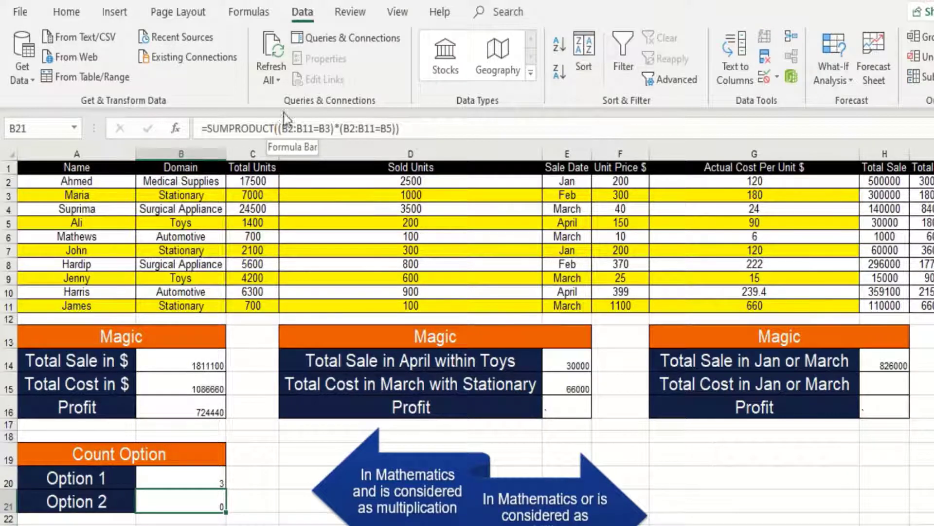
# - Add a double minus before the first criterion in B21, giving =SUMPRODUCT(--(B2:B11=B3)*(B2:B11=B5))
pyautogui.click(279, 129)
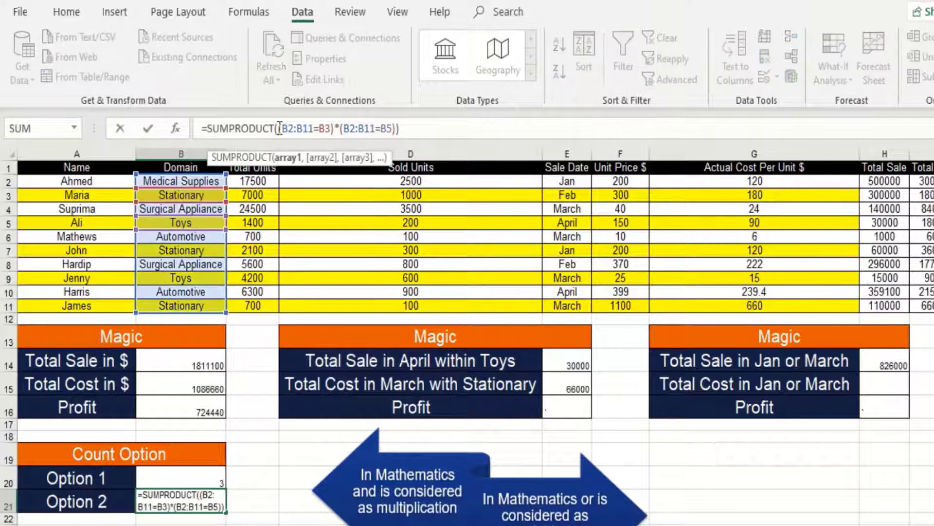
pyautogui.write('--')
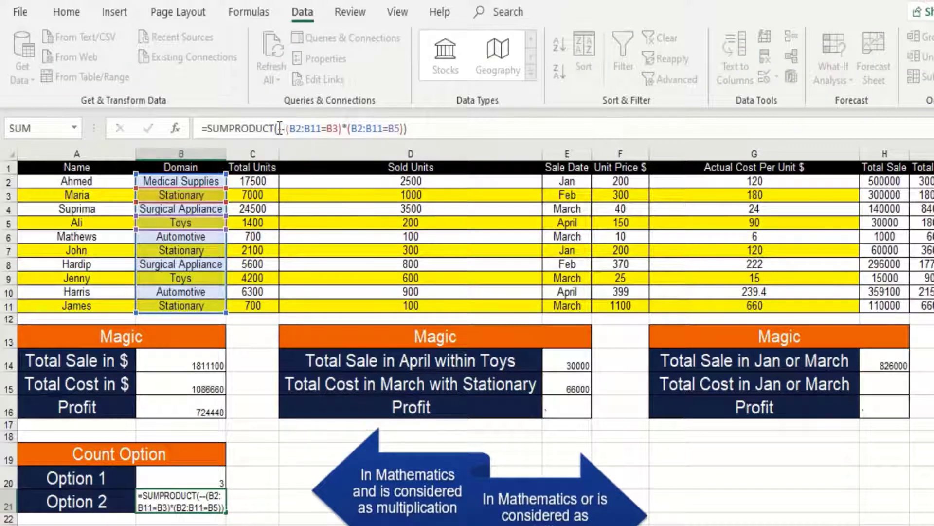
pyautogui.press('Return')
pyautogui.press('Up')
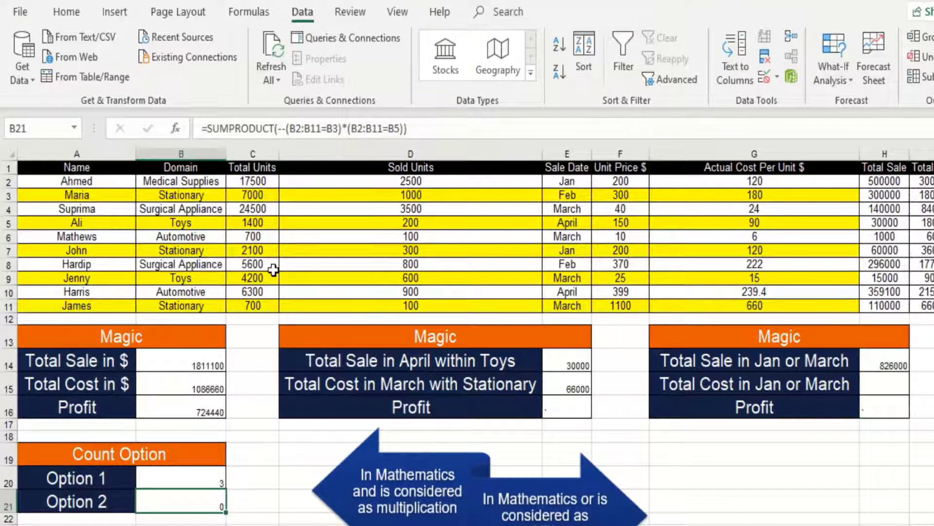
# - Replace the multiplication between the two B21 criteria with addition for OR logic, giving =SUMPRODUCT(--(B2:B11=B3)+(B2:B11=B5))
pyautogui.click(350, 129)
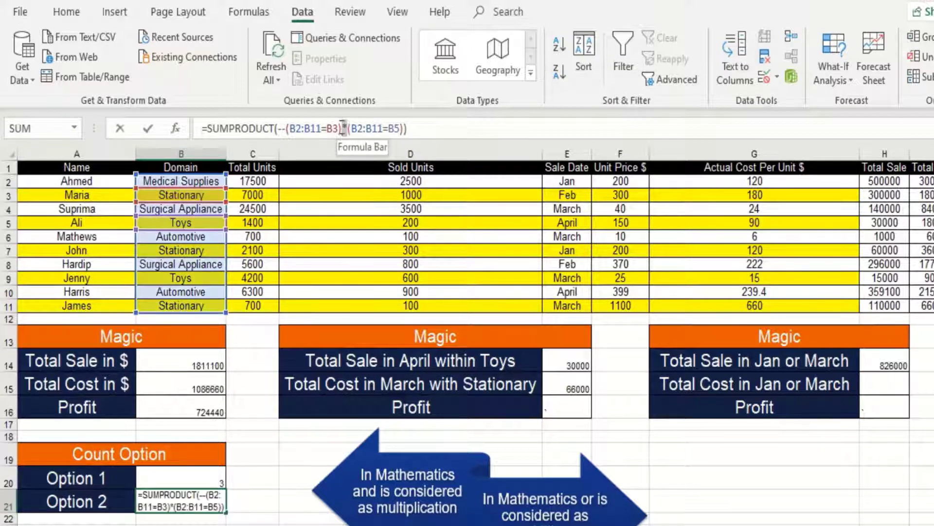
pyautogui.write('+')
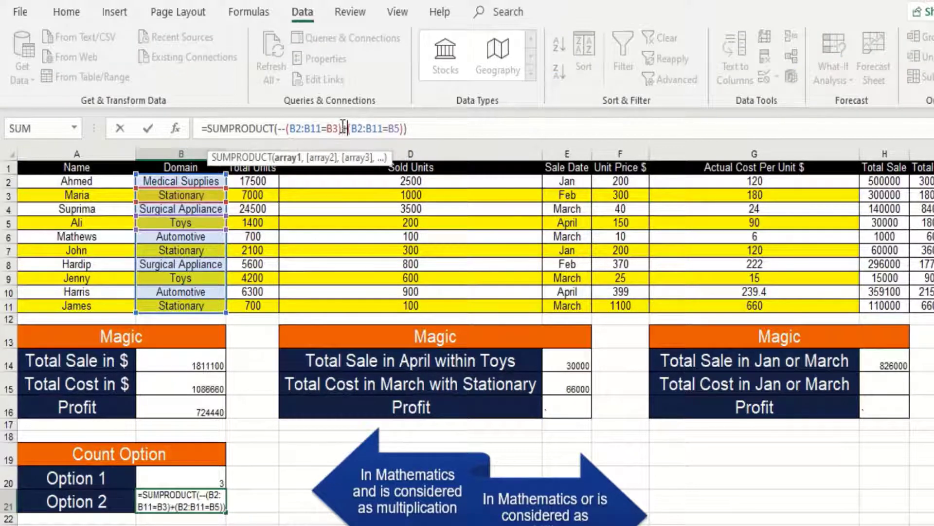
pyautogui.hotkey('ctrl', 'Return')
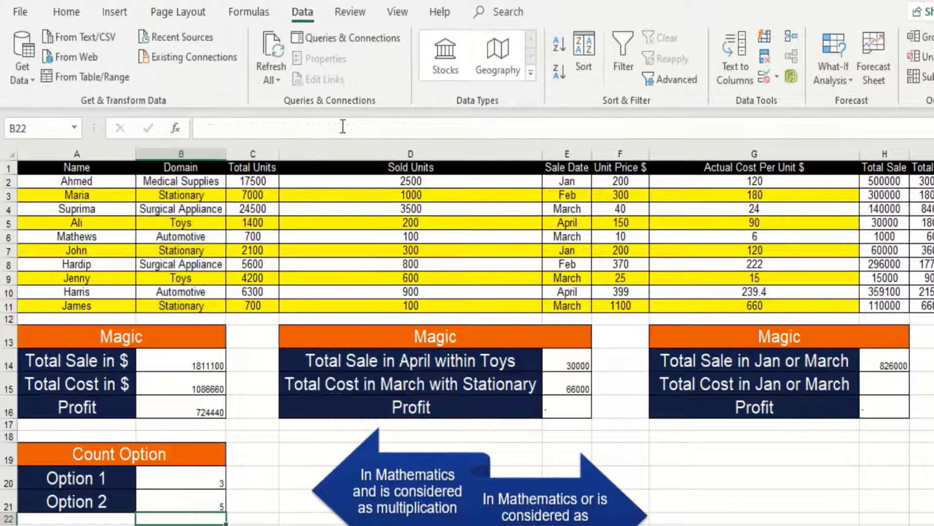